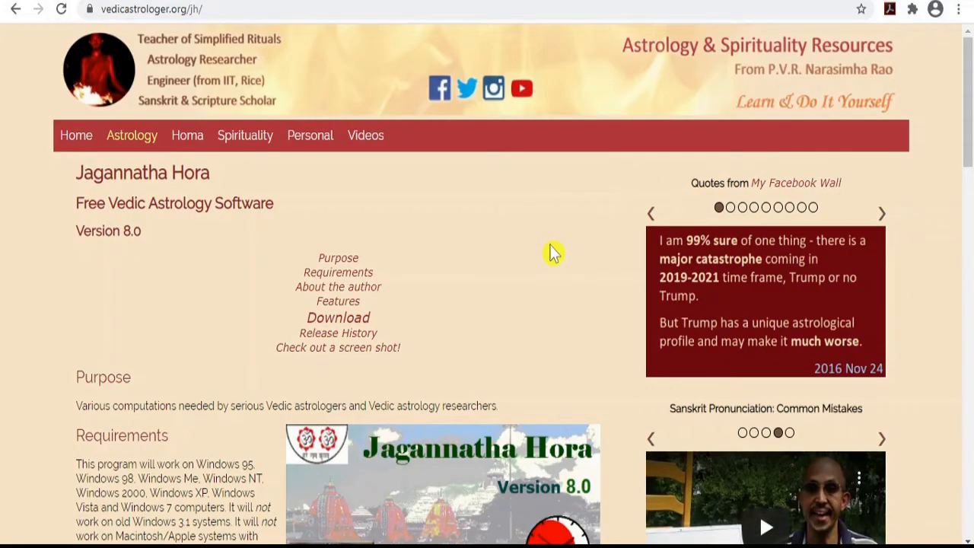
# Review the download options on the Jagannatha Hora page, request the full installation jh_full_install.zip, and cancel saving it
pyautogui.scroll(-9, 559, 254)
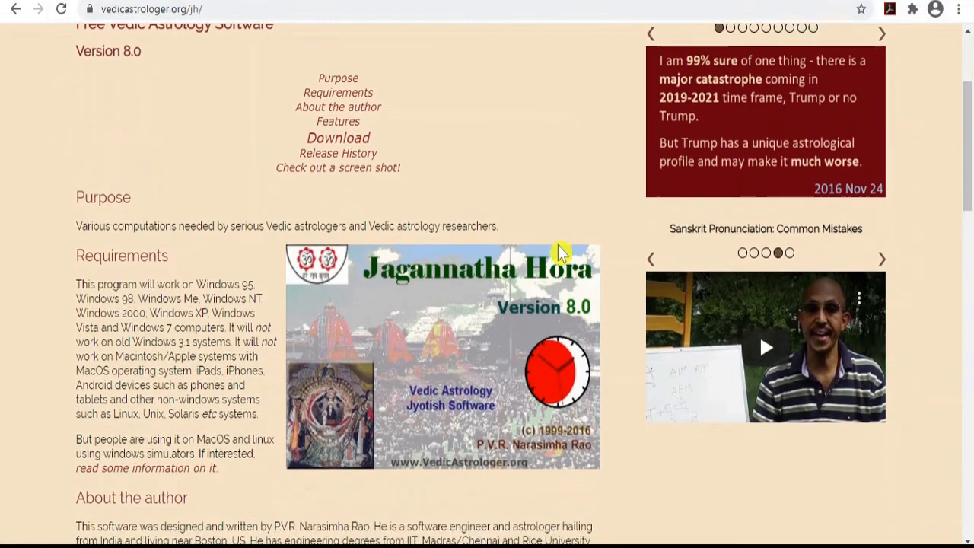
pyautogui.scroll(-3, 560, 253)
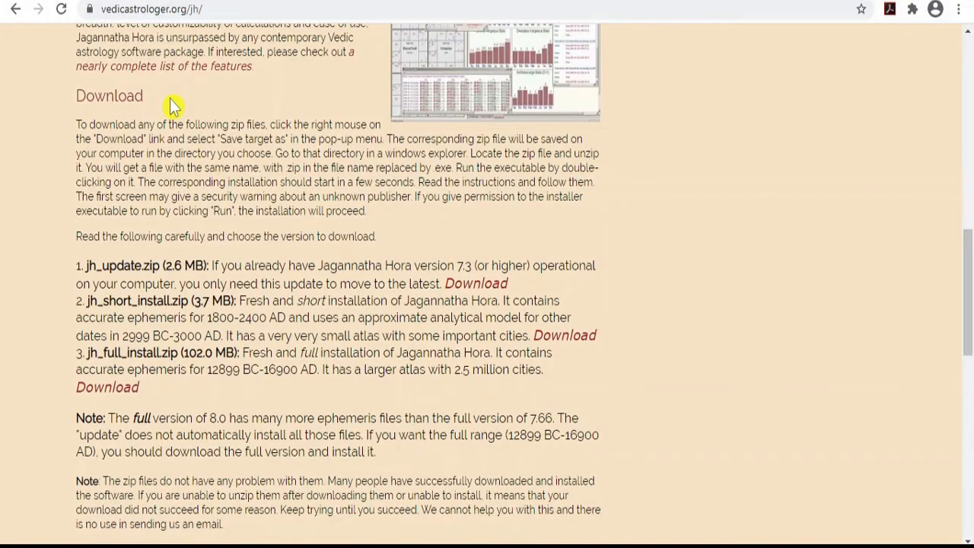
pyautogui.moveTo(172, 104); pyautogui.dragTo(76, 104)
pyautogui.click(785, 358)
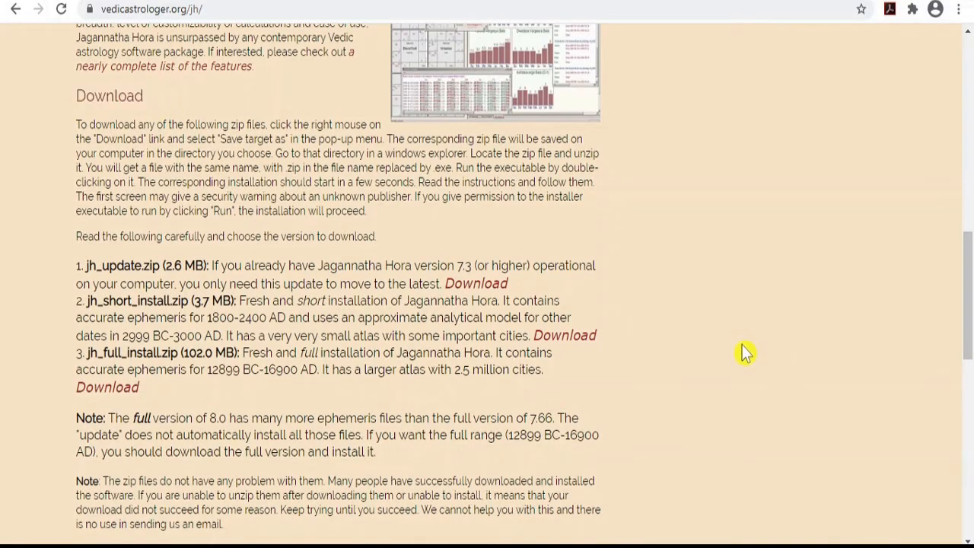
pyautogui.scroll(-1, 746, 353)
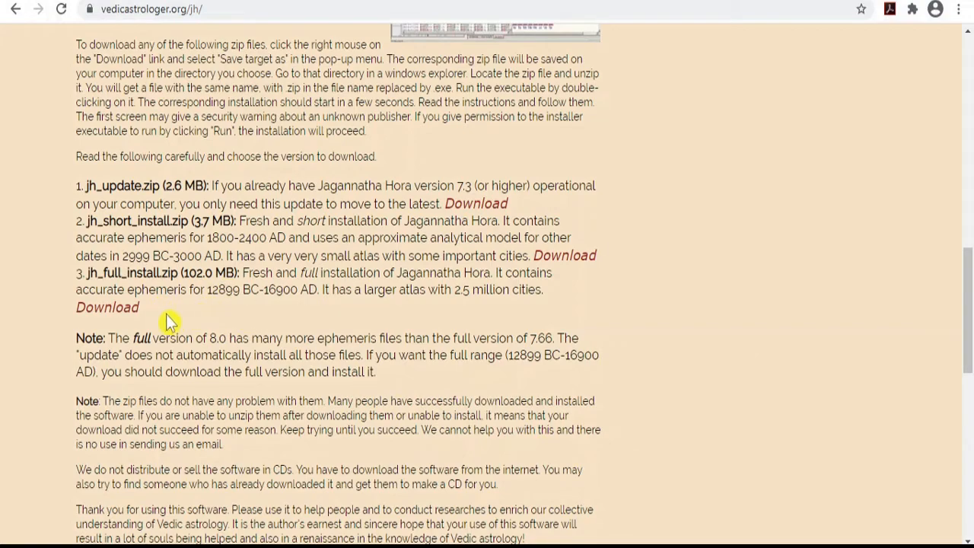
pyautogui.click(124, 312)
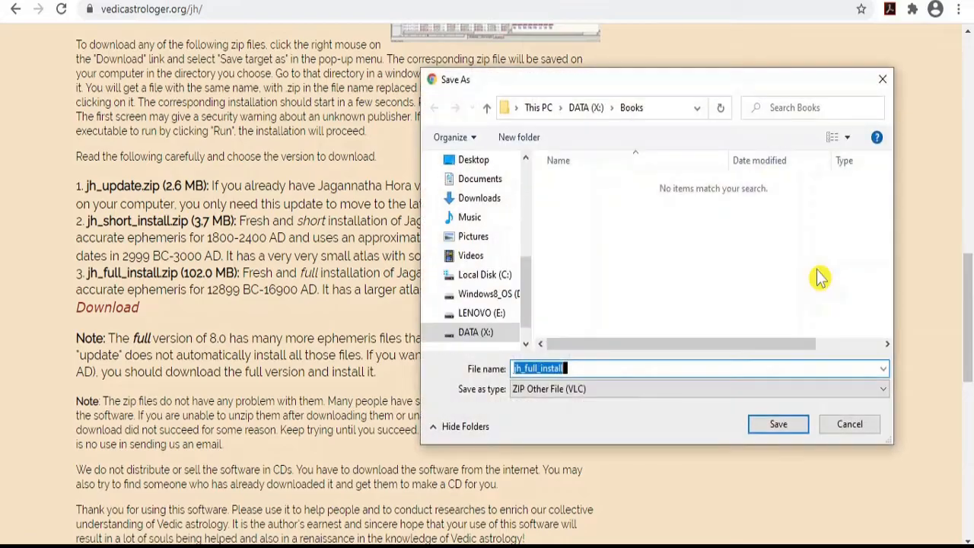
pyautogui.click(851, 426)
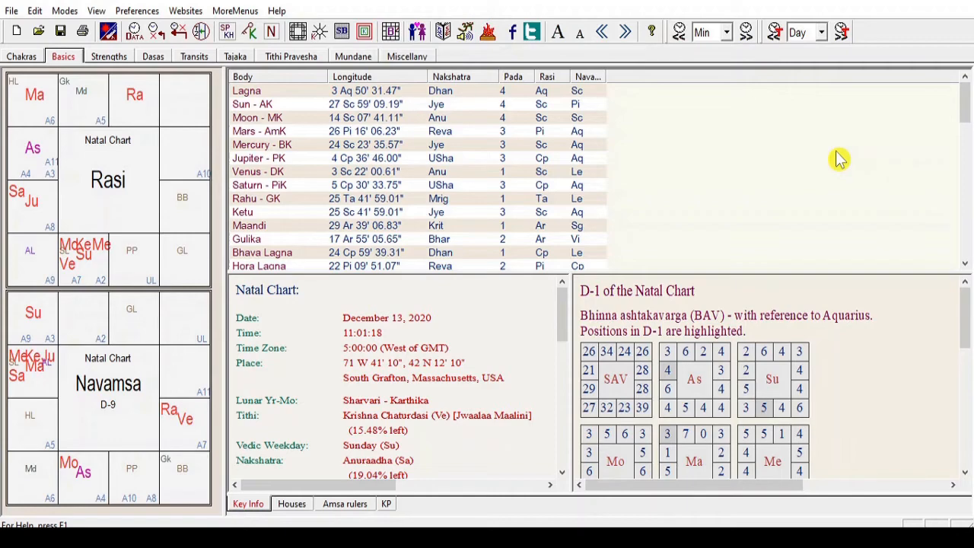
# Switch to Jagannatha Hora and set the chart style to North Indian (diamond chart), keeping English as the language for planet names
pyautogui.click(134, 12)
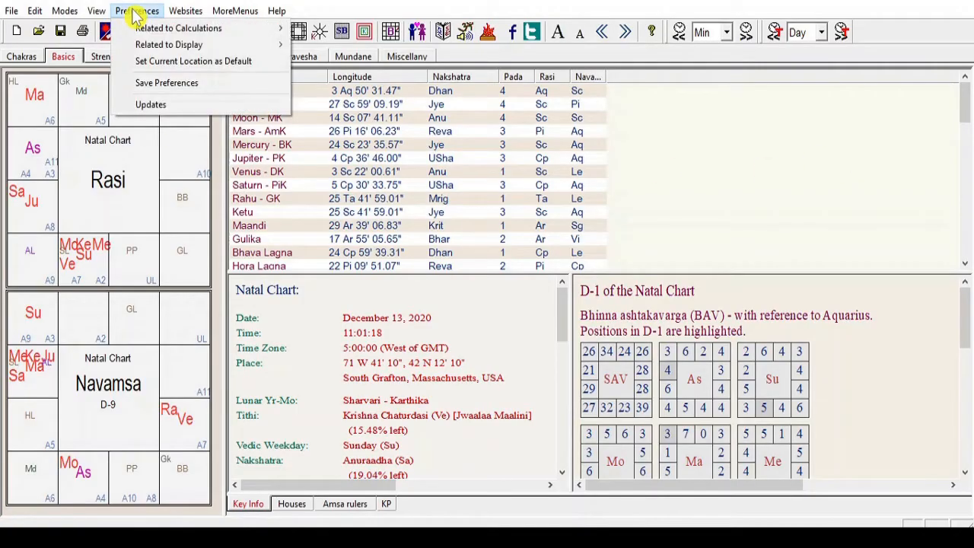
pyautogui.moveTo(237, 49)
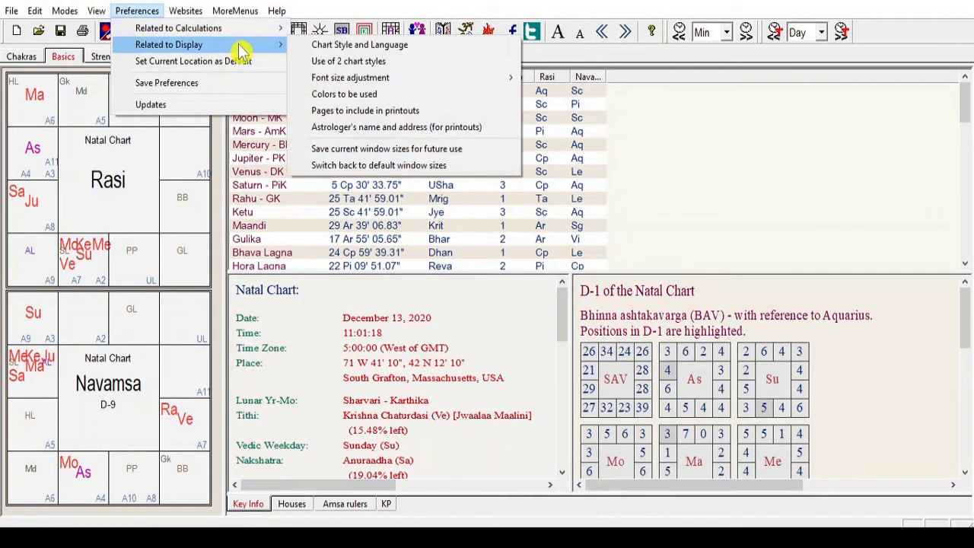
pyautogui.click(493, 49)
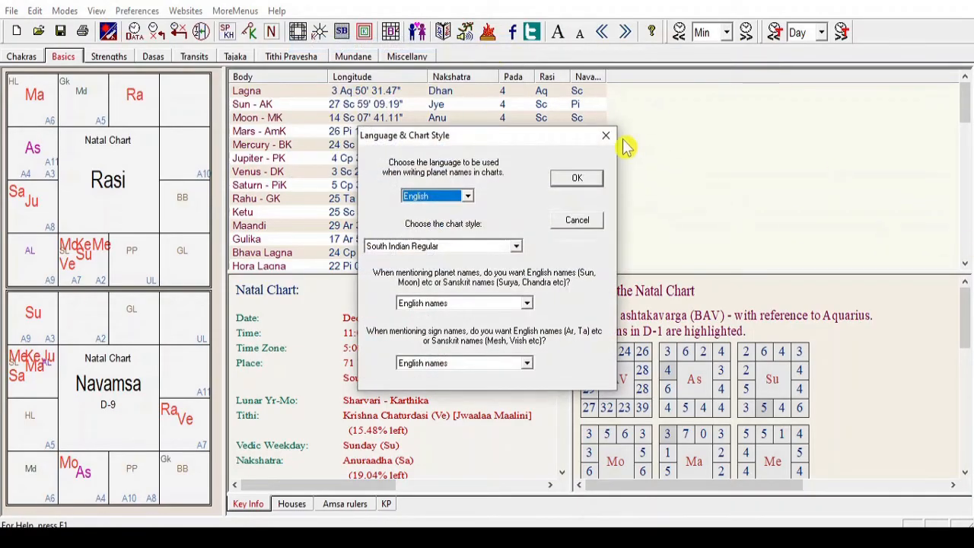
pyautogui.moveTo(526, 138); pyautogui.dragTo(597, 107)
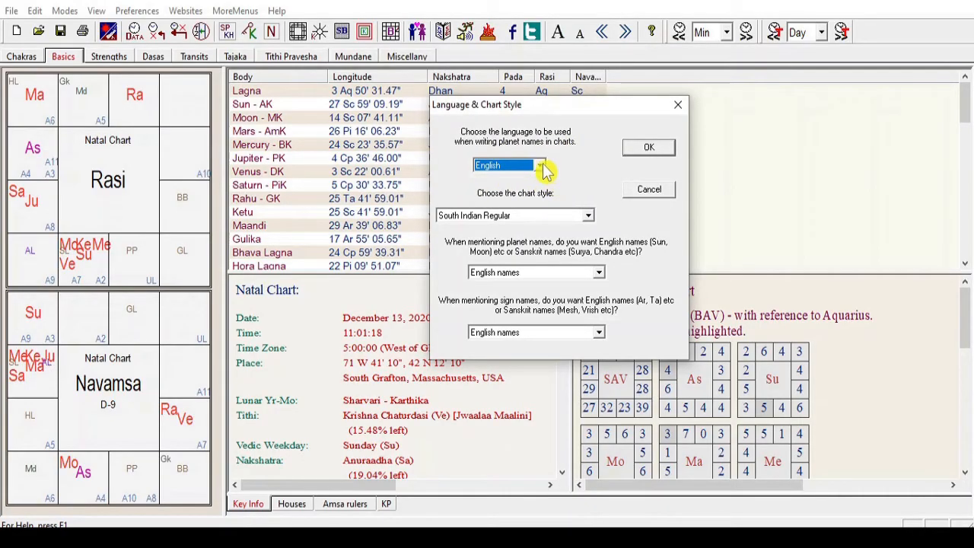
pyautogui.click(540, 167)
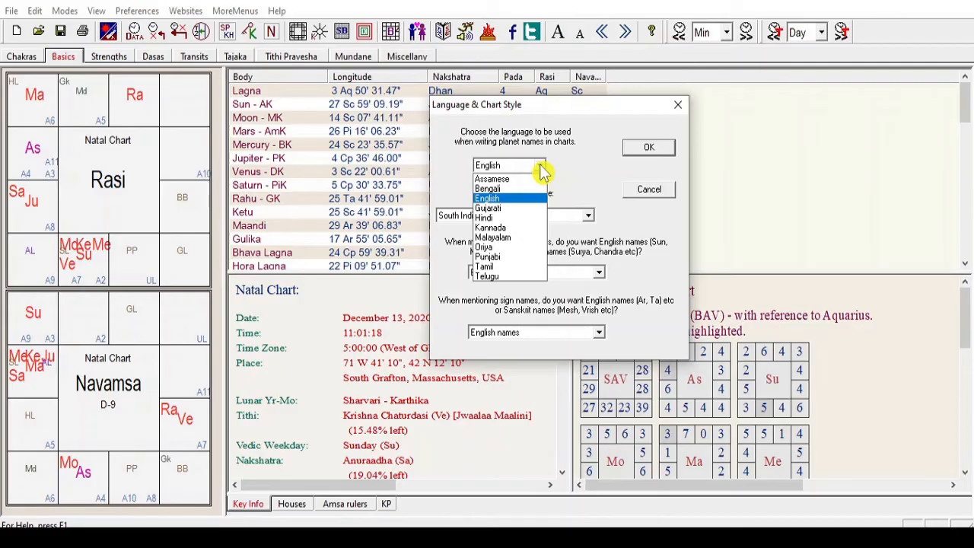
pyautogui.click(542, 172)
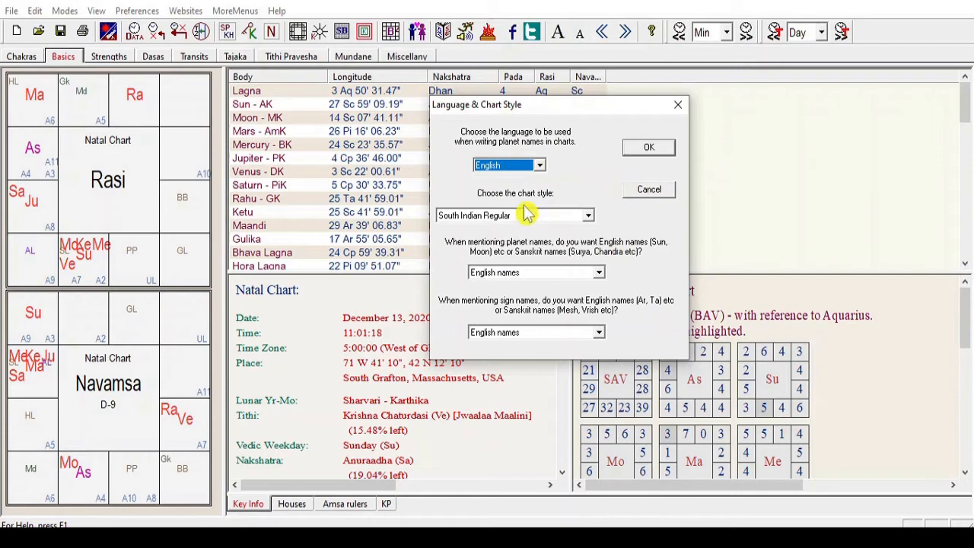
pyautogui.click(590, 223)
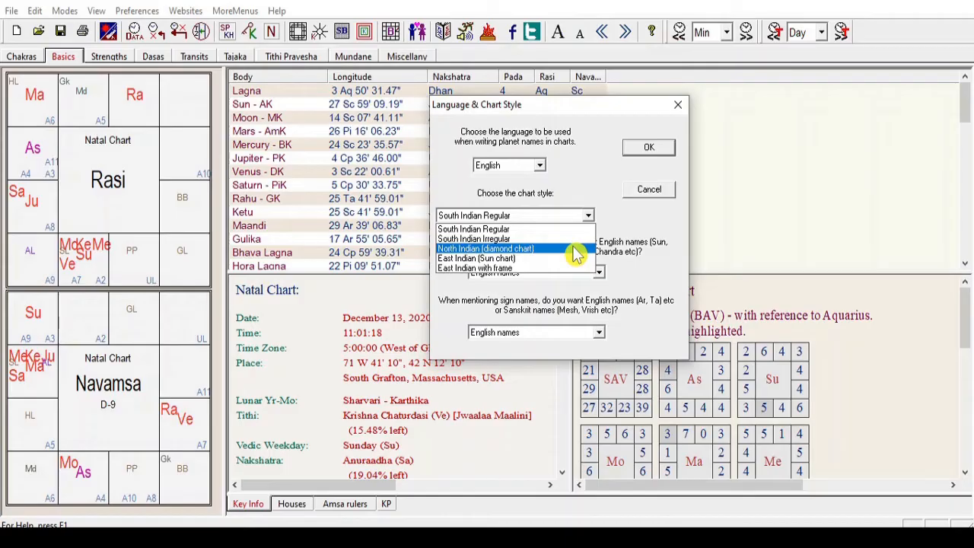
pyautogui.click(576, 251)
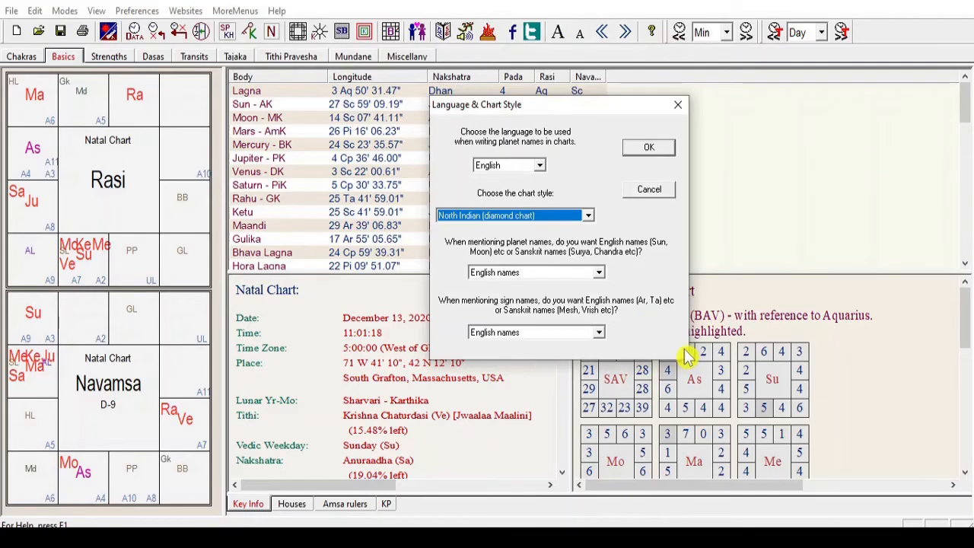
pyautogui.click(651, 156)
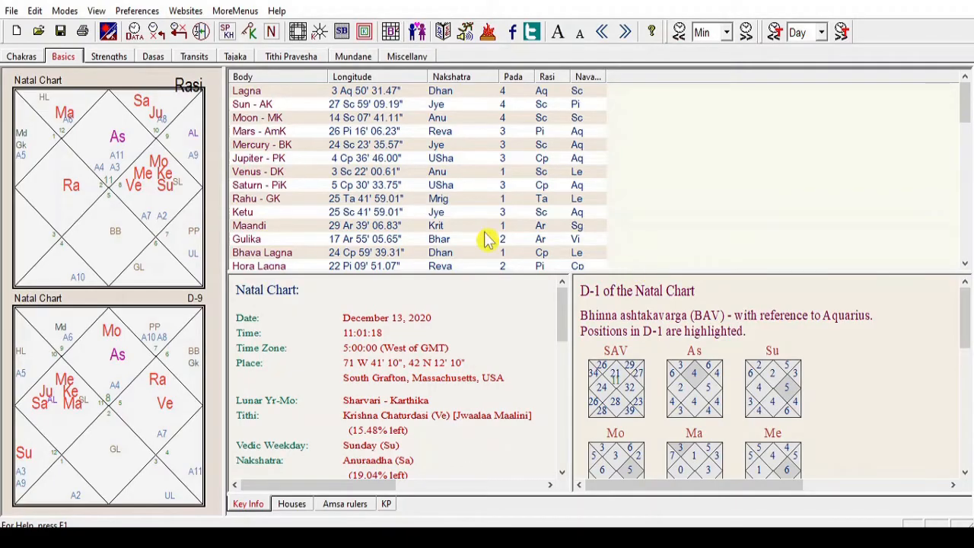
# Open the birth data form for the natal chart and enter the person's month, day and year of birth
pyautogui.click(134, 34)
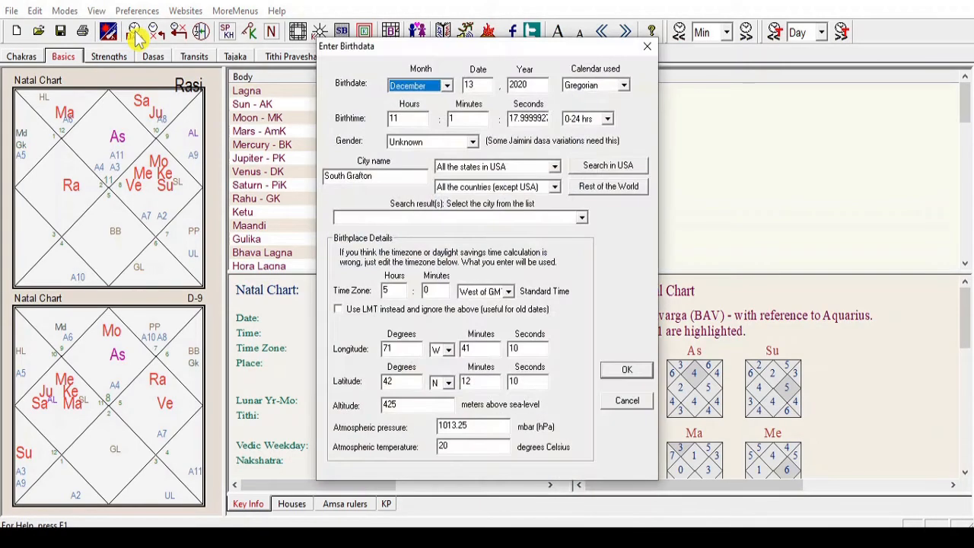
pyautogui.click(629, 401)
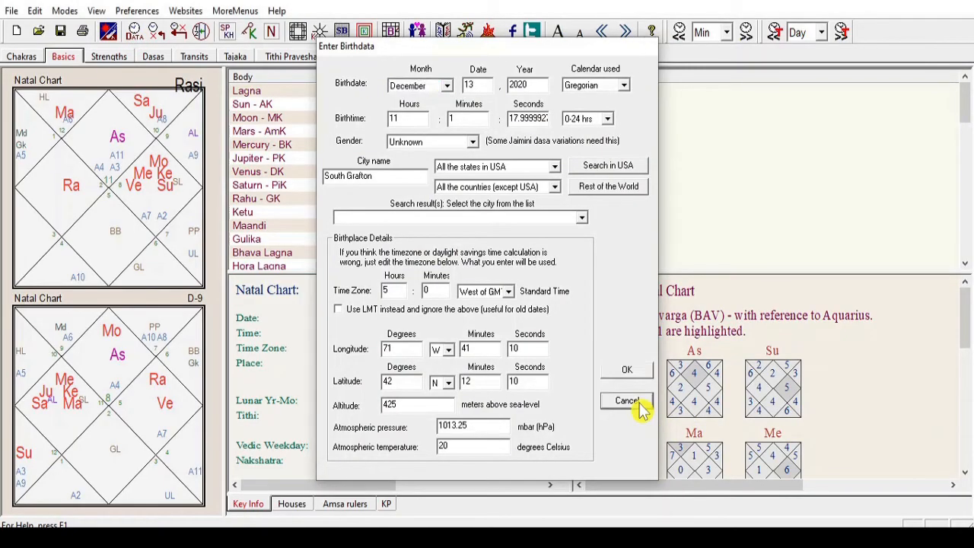
pyautogui.click(35, 12)
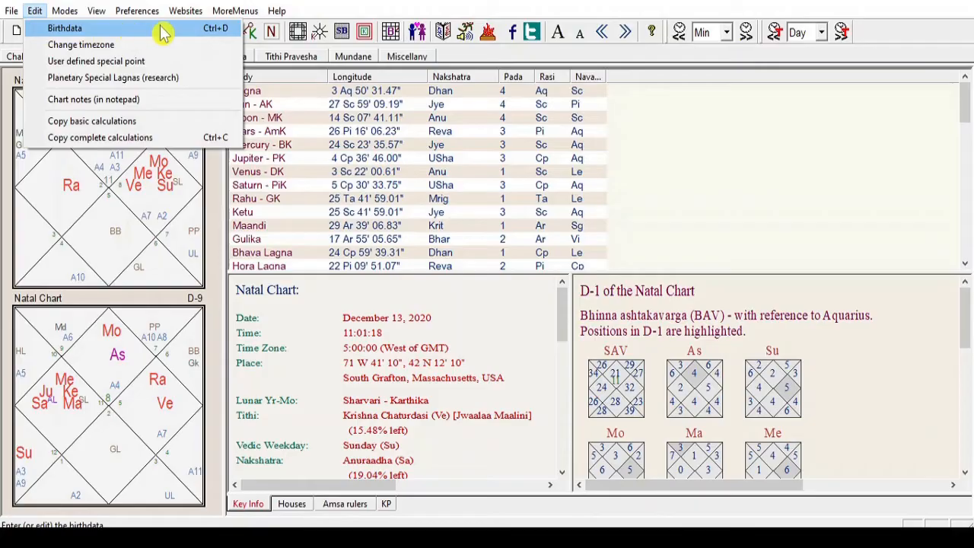
pyautogui.click(161, 30)
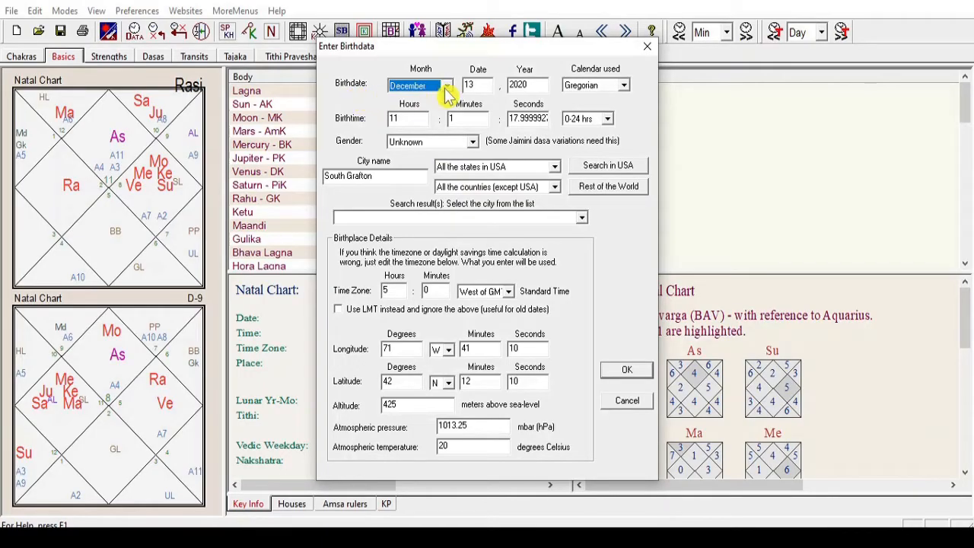
pyautogui.click(448, 86)
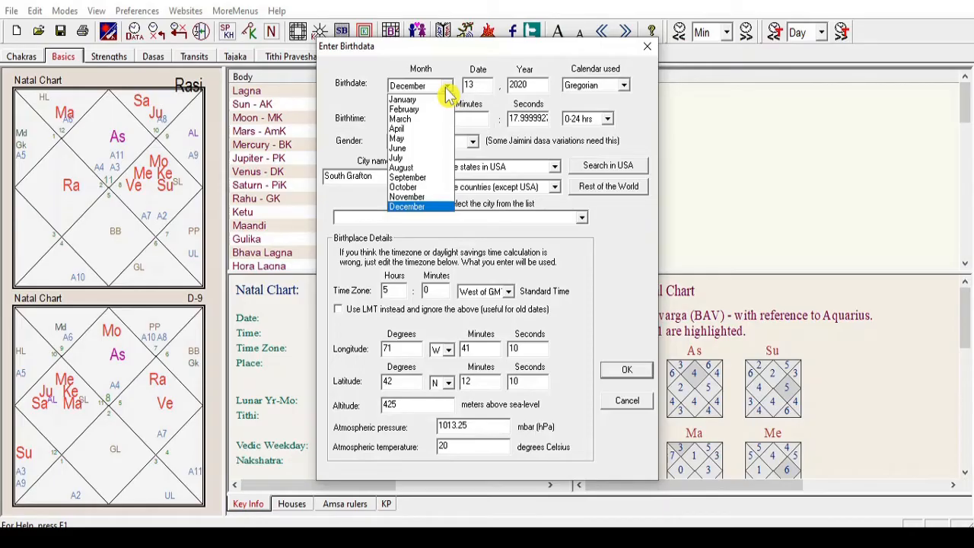
pyautogui.click(441, 100)
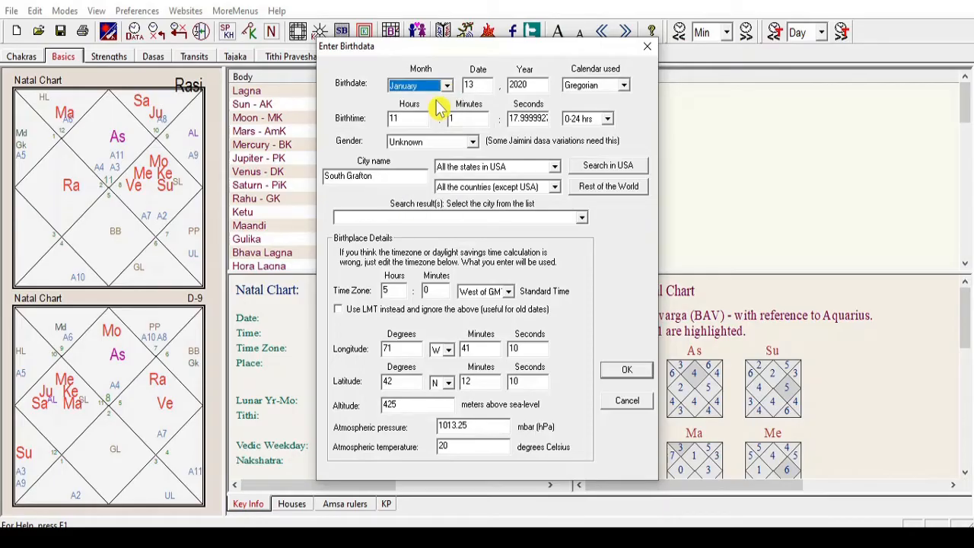
pyautogui.click(476, 82)
pyautogui.press('BackSpace')
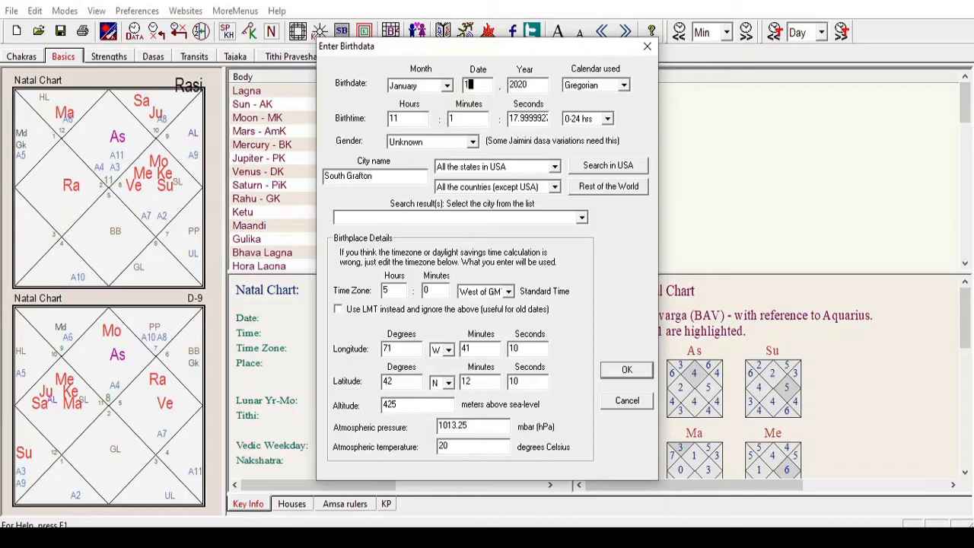
pyautogui.write('5')
pyautogui.press('Tab')
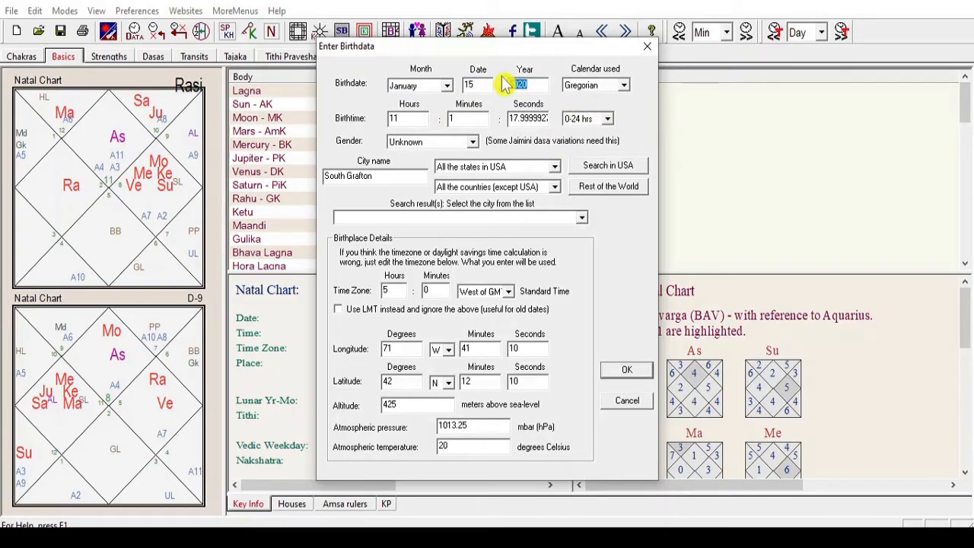
pyautogui.write('1990')
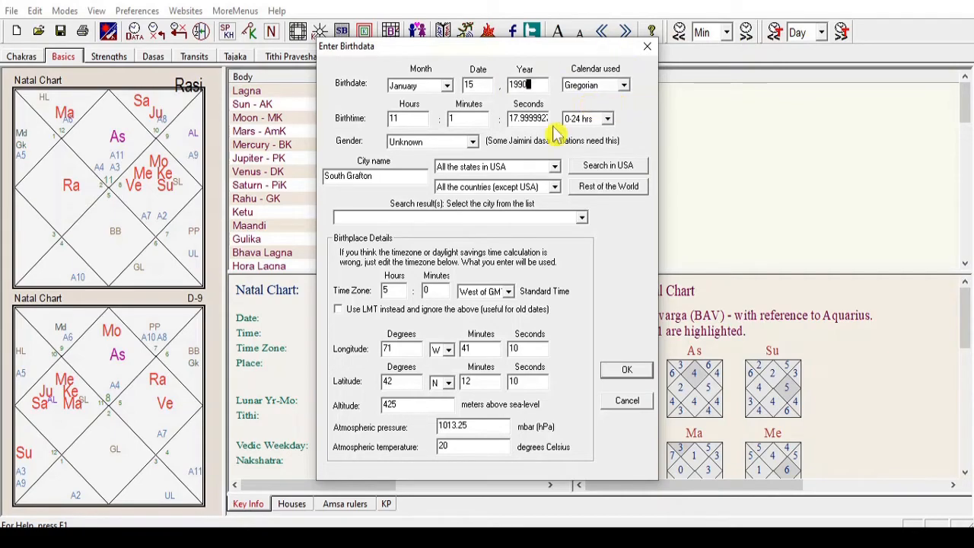
# Set the birth time to 15 hours, 10 minutes and 30 seconds, and the gender to Male
pyautogui.doubleClick(404, 119)
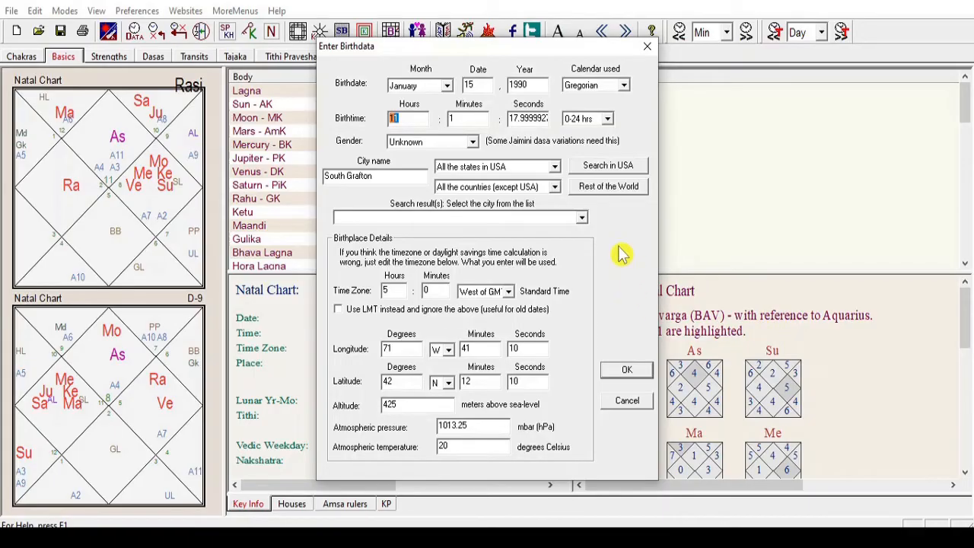
pyautogui.write('15')
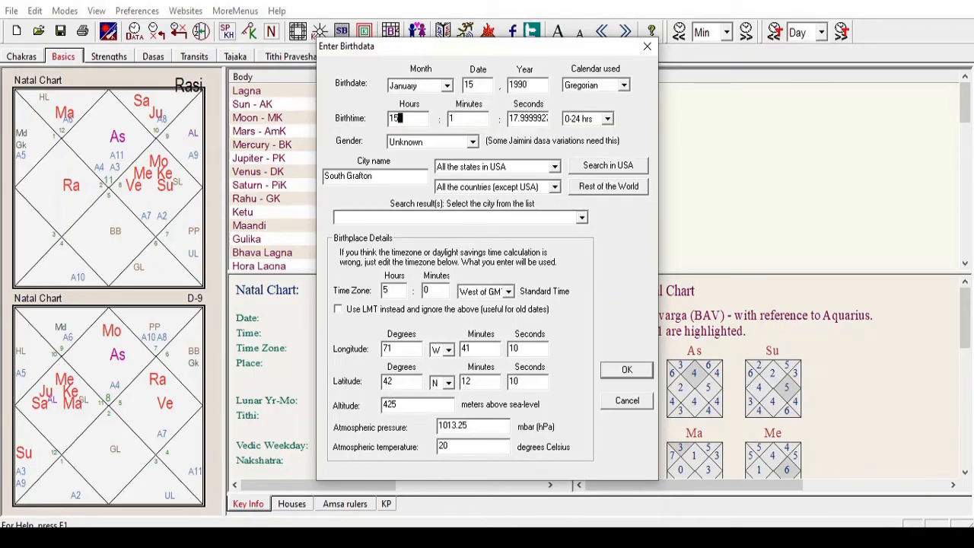
pyautogui.press('Tab')
pyautogui.write('10')
pyautogui.press('Tab')
pyautogui.write('30')
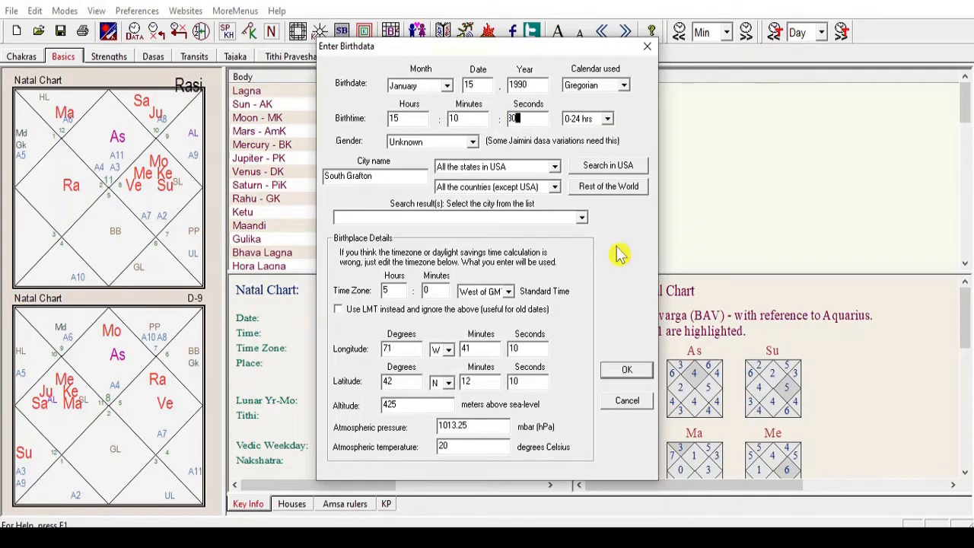
pyautogui.click(476, 145)
pyautogui.click(472, 160)
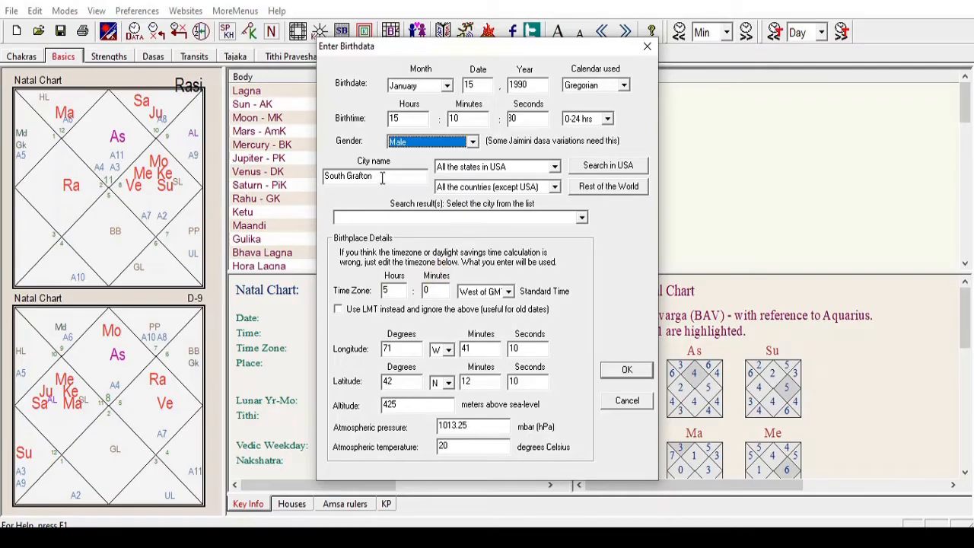
# Look up kolkata among the cities outside the USA as the birthplace and apply the birth data to the chart
pyautogui.moveTo(383, 177); pyautogui.dragTo(324, 176)
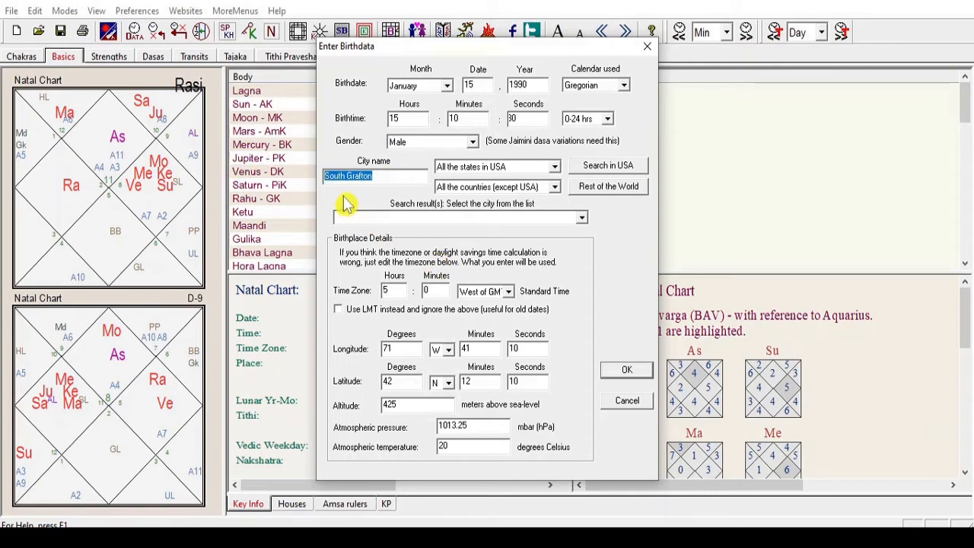
pyautogui.write('kolkata')
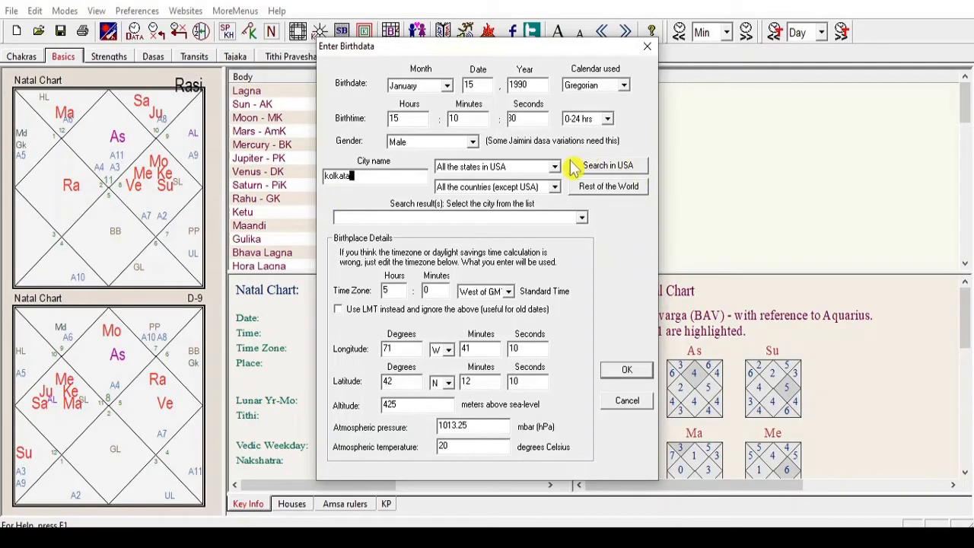
pyautogui.click(631, 197)
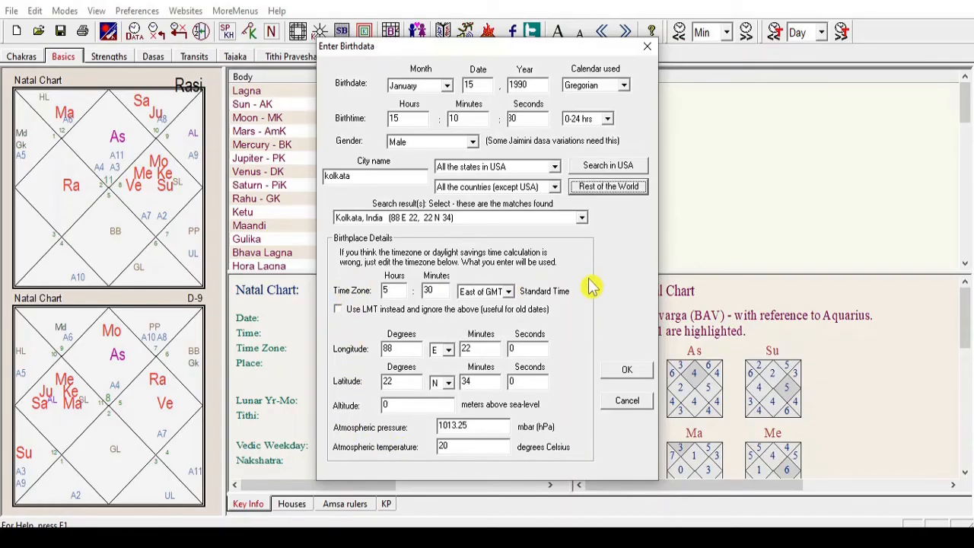
pyautogui.click(621, 371)
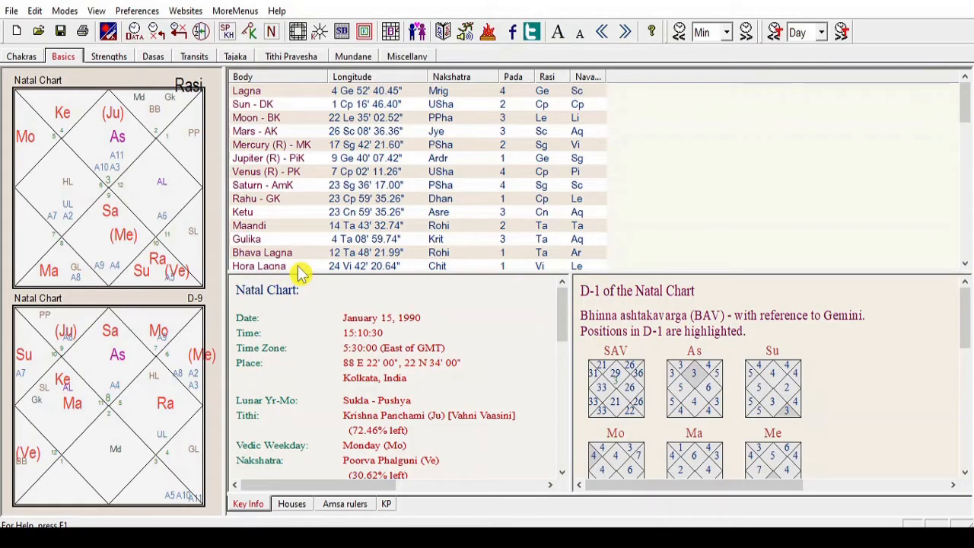
# Widen the Navamsa column in the table of planetary positions and view the bodies further down
pyautogui.click(300, 92)
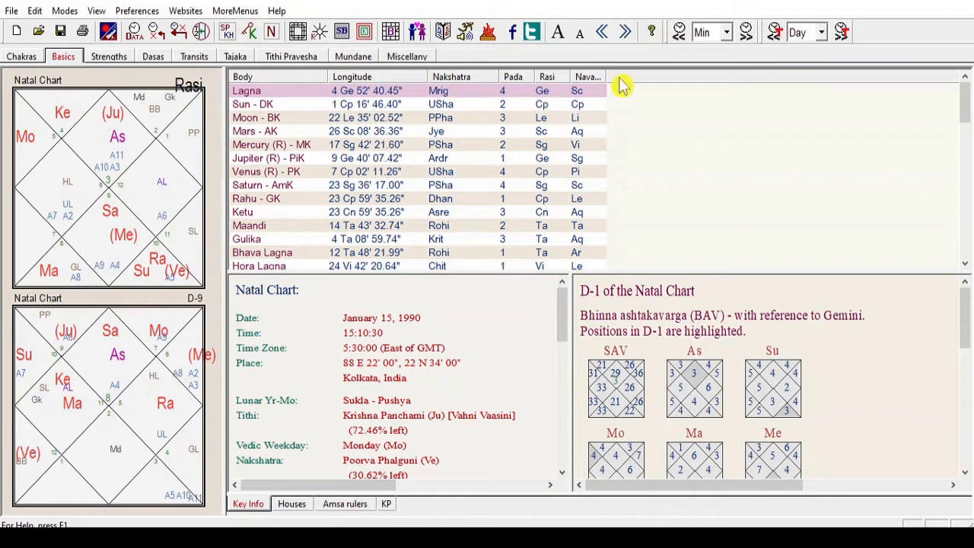
pyautogui.moveTo(606, 76); pyautogui.dragTo(655, 76)
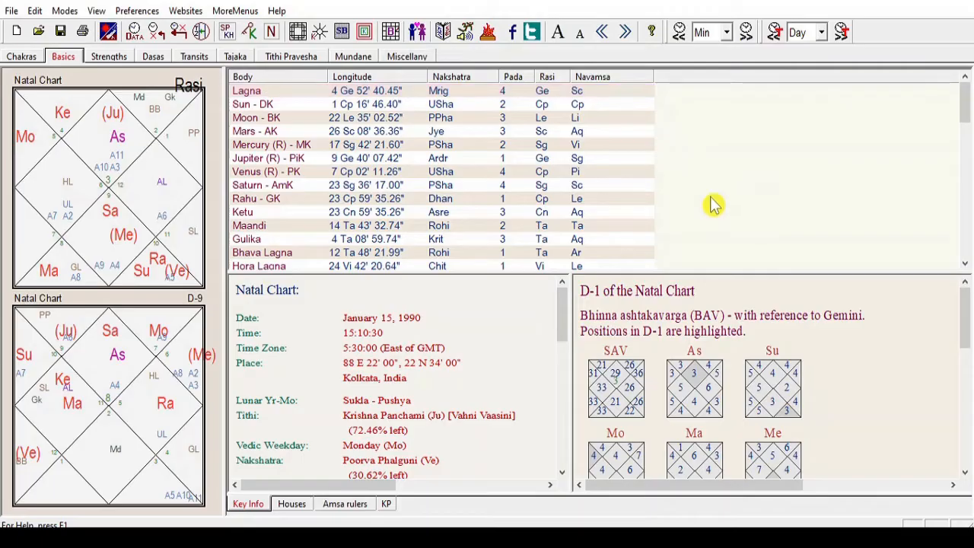
pyautogui.scroll(-1, 756, 192)
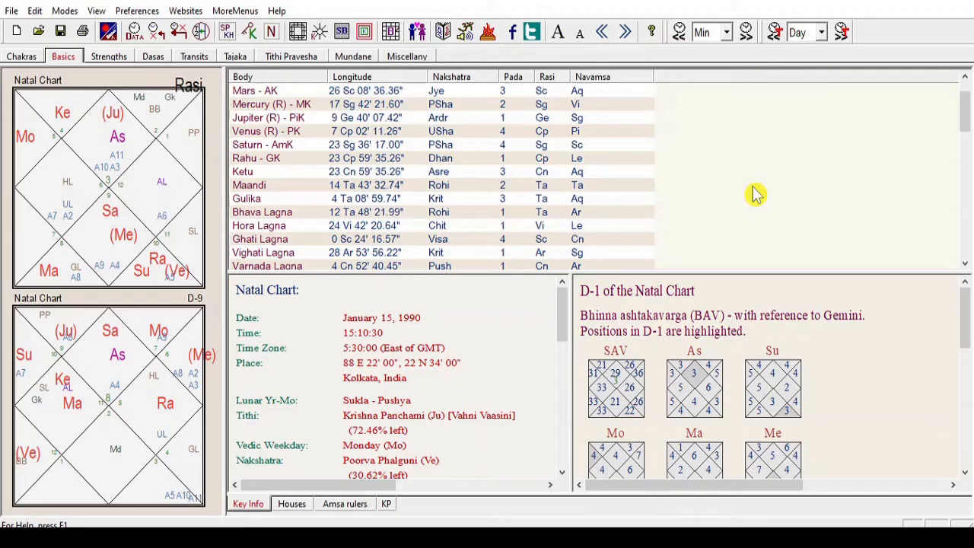
# Examine the remaining rows of the planetary positions table, from the special lagnas such as Hora Lagna and Indu Lagna through to Avayoga Sphuta
pyautogui.scroll(-1, 756, 192)
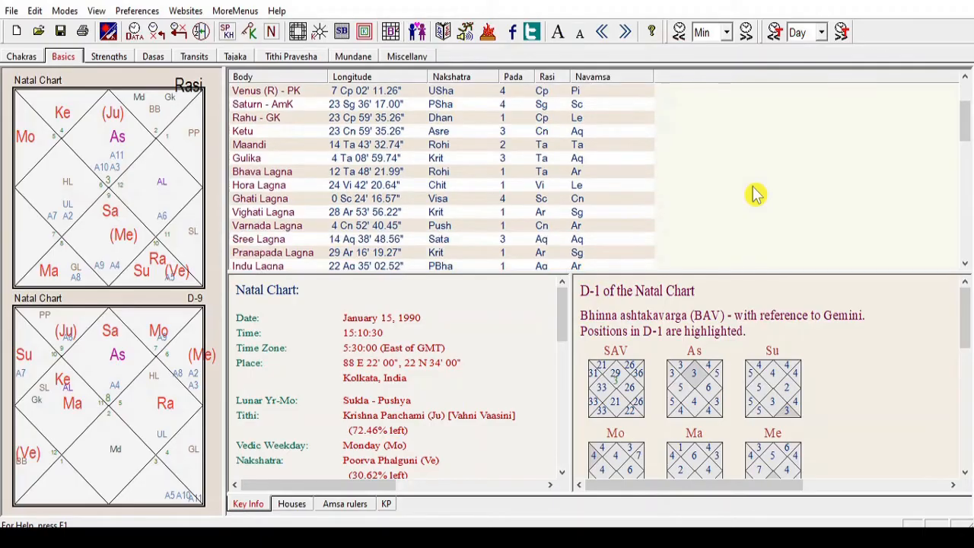
pyautogui.click(294, 160)
pyautogui.click(308, 173)
pyautogui.click(314, 186)
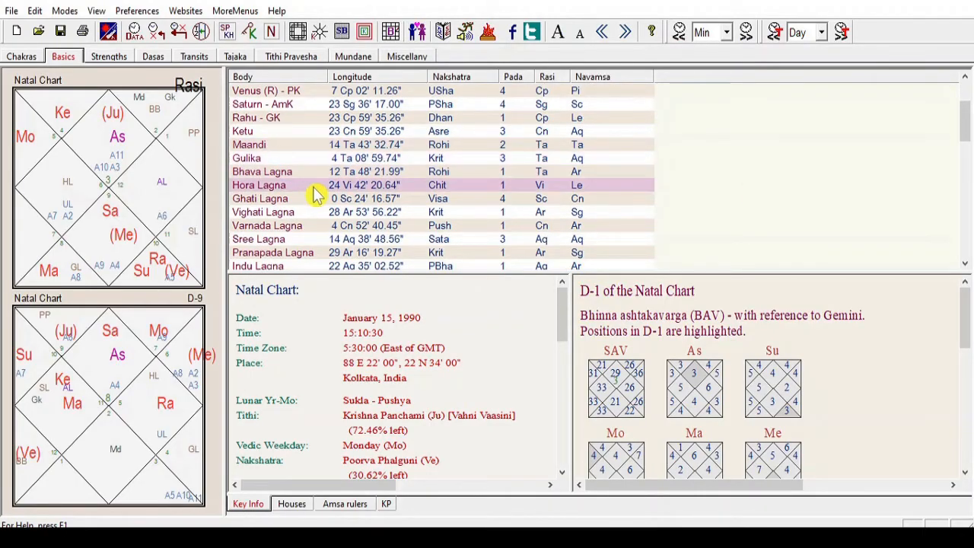
pyautogui.scroll(-2, 765, 228)
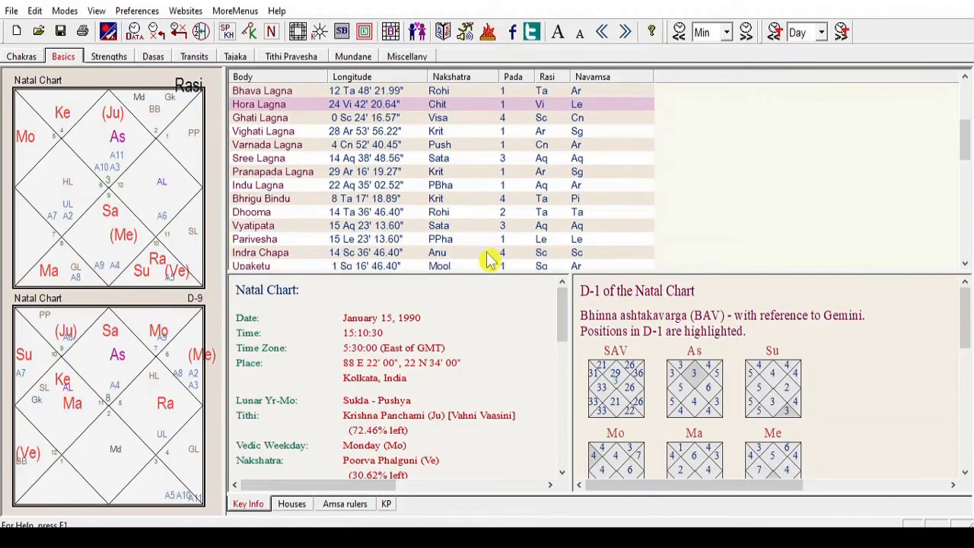
pyautogui.click(283, 186)
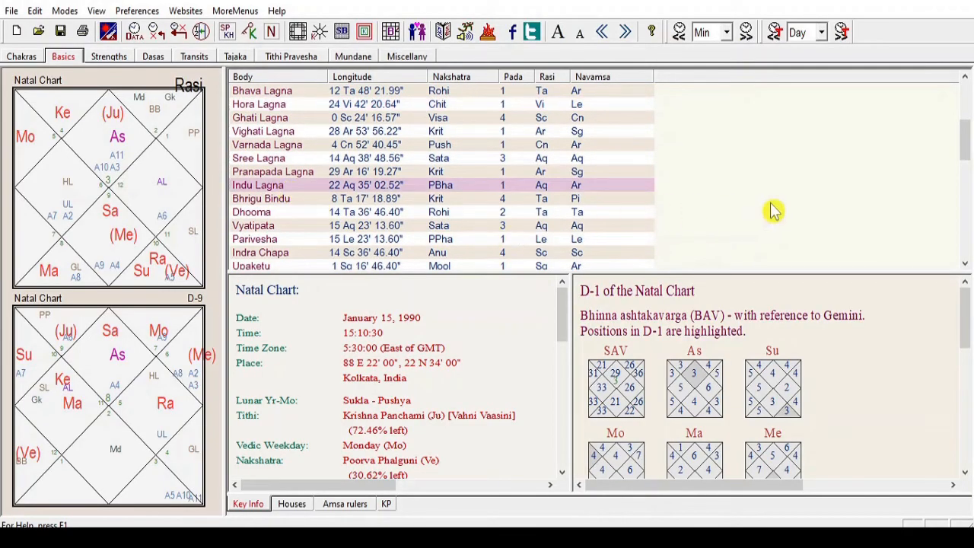
pyautogui.scroll(-2, 772, 212)
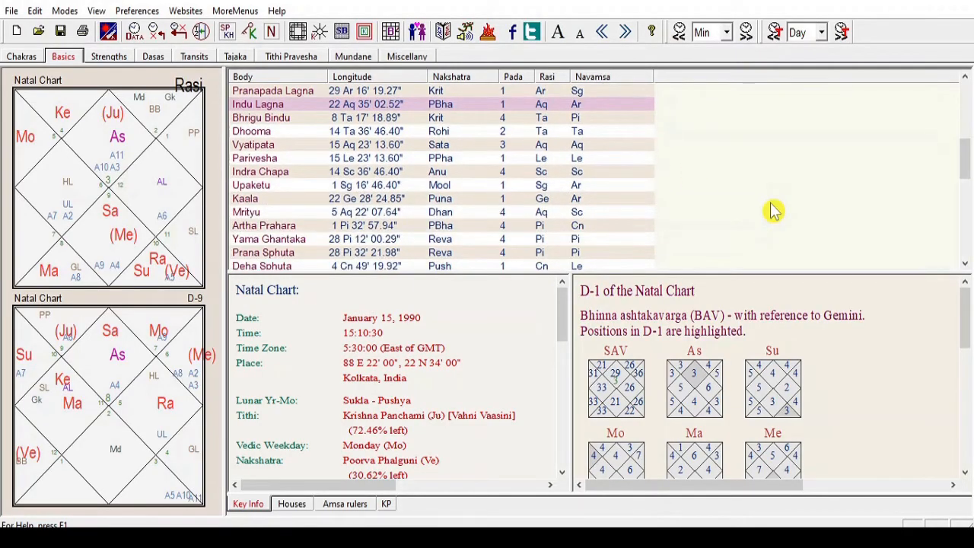
pyautogui.scroll(-2, 773, 212)
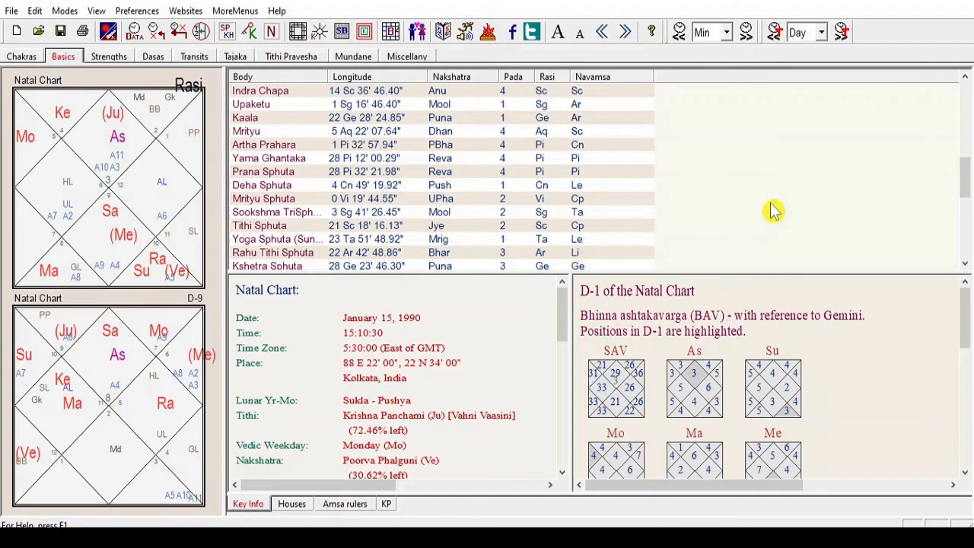
pyautogui.scroll(-2, 773, 212)
pyautogui.scroll(-5, 773, 212)
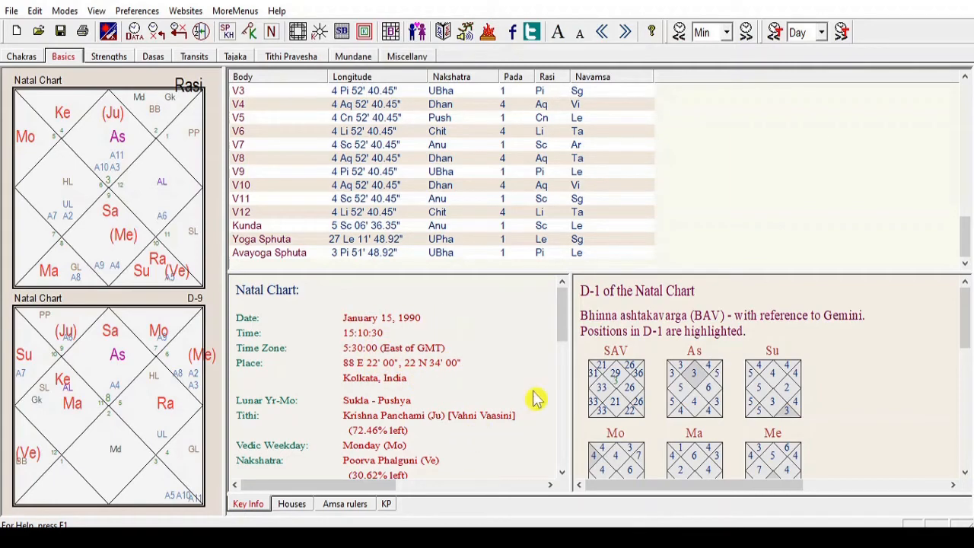
# Read through the natal chart's key information, from the panchanga details to Karaka Yoga, alongside the D-1 ashtakavarga
pyautogui.moveTo(568, 331); pyautogui.dragTo(567, 364)
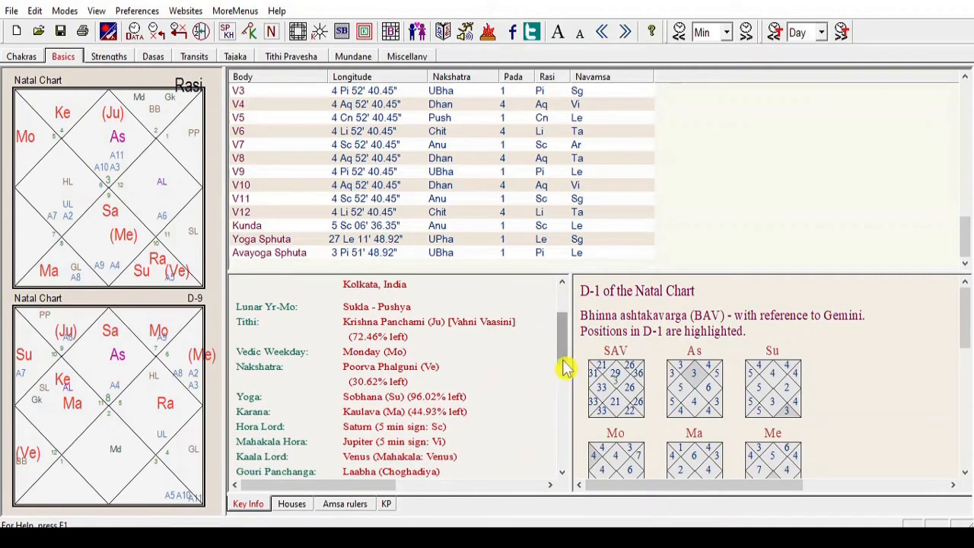
pyautogui.scroll(-2, 568, 365)
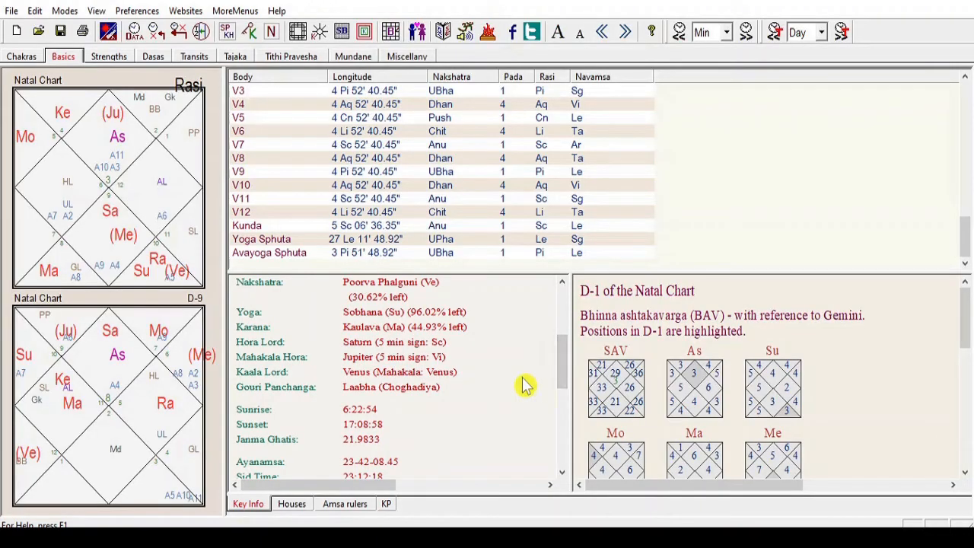
pyautogui.scroll(-4, 528, 387)
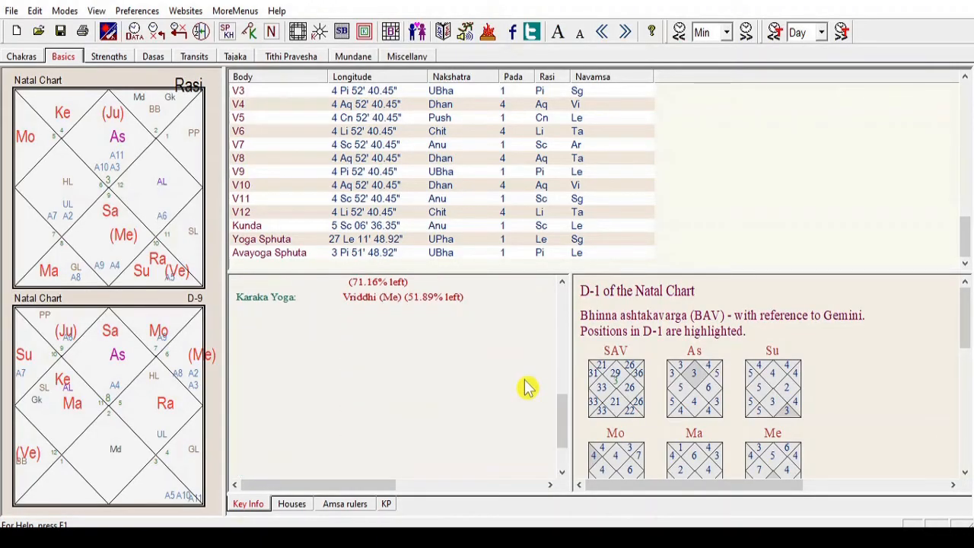
pyautogui.scroll(4, 528, 387)
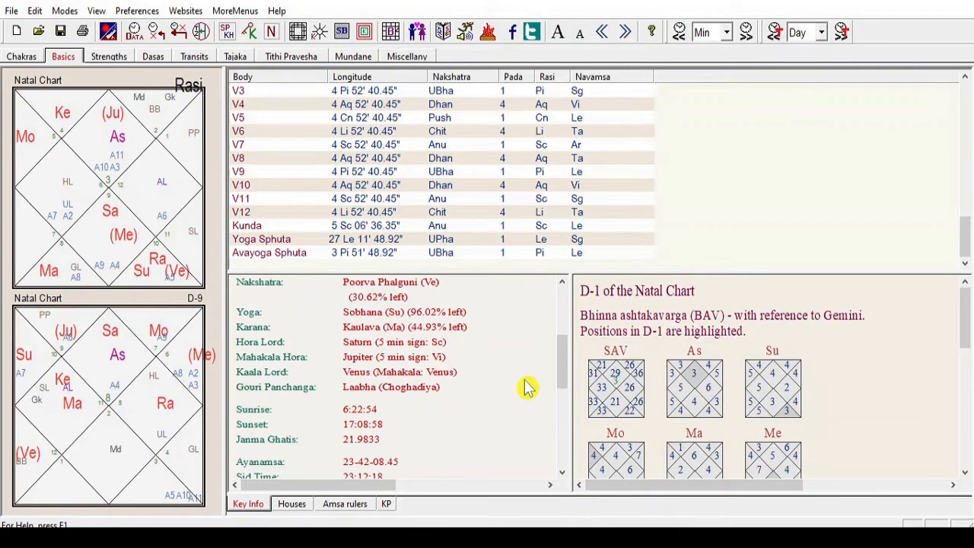
pyautogui.scroll(-4, 528, 388)
pyautogui.scroll(4, 528, 388)
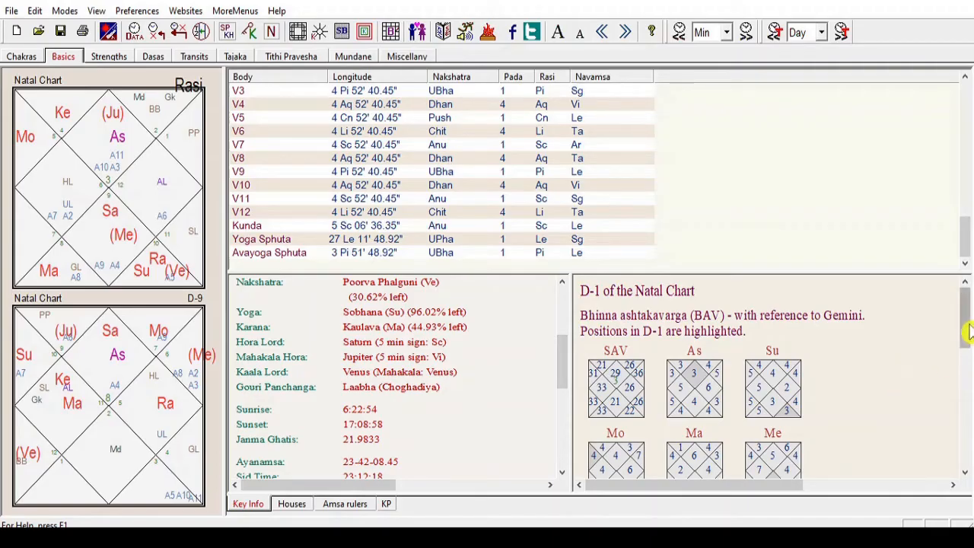
pyautogui.moveTo(965, 335); pyautogui.dragTo(969, 311)
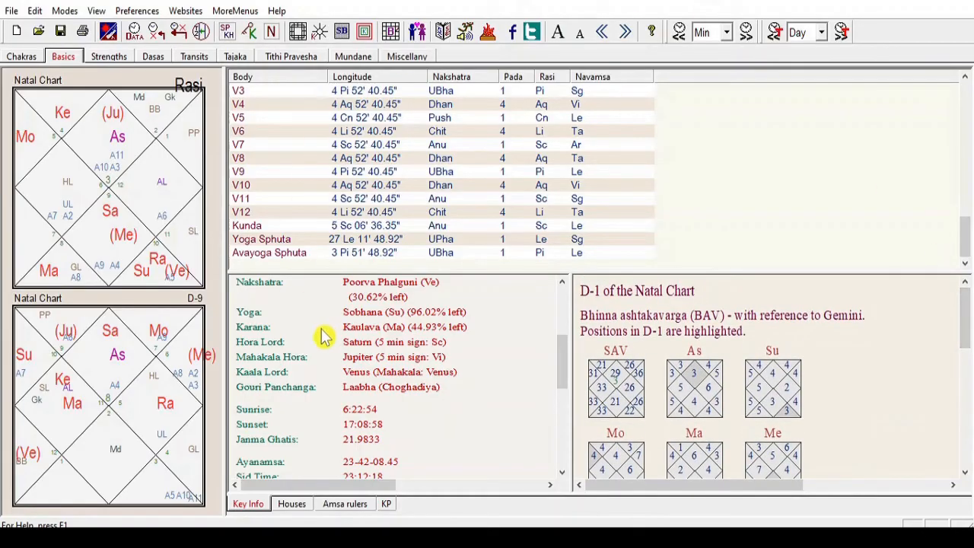
# View the table of houses, checking the 1st and 12th house rows, and return to the key information
pyautogui.click(292, 506)
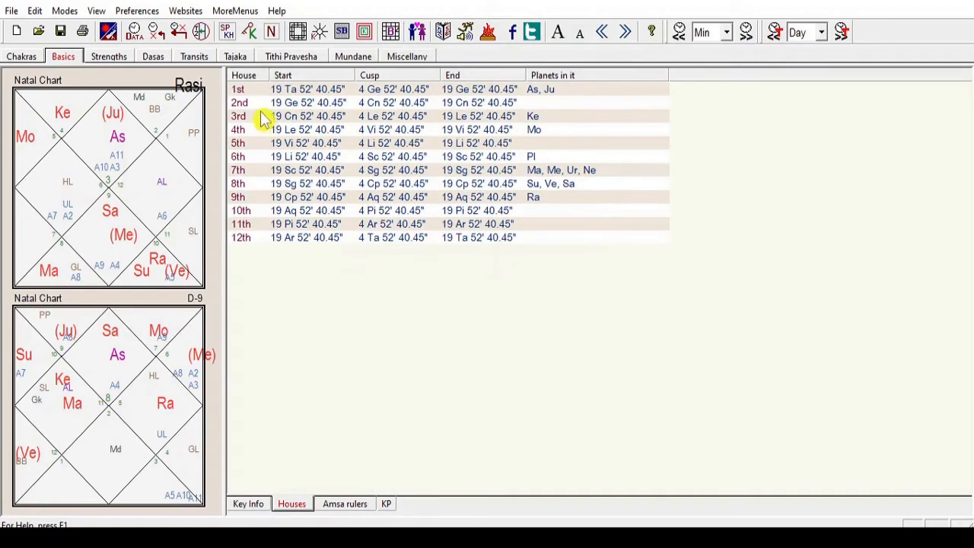
pyautogui.click(313, 89)
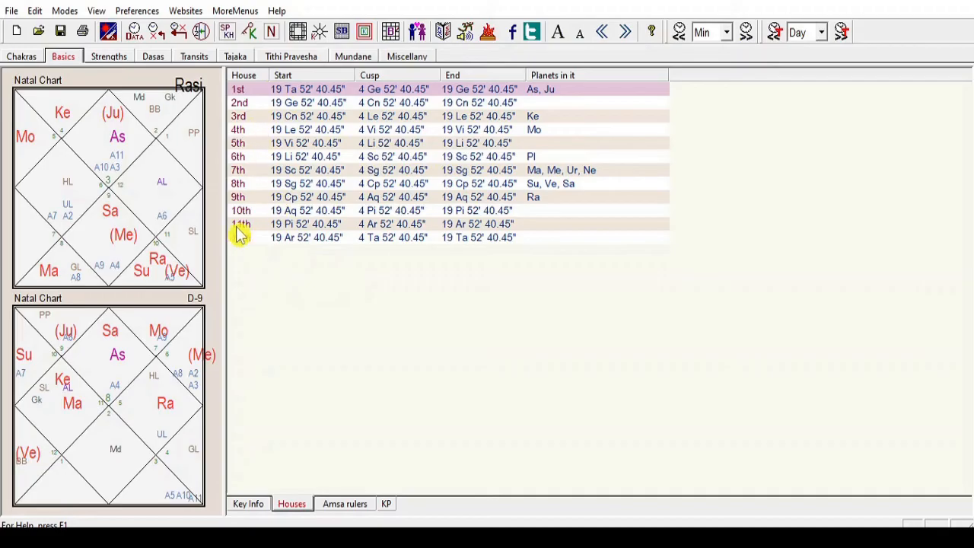
pyautogui.click(396, 242)
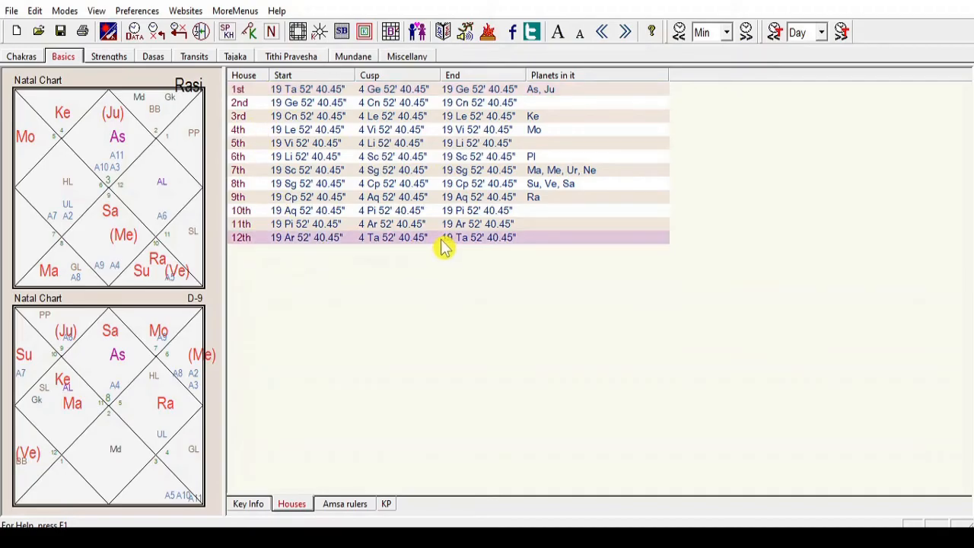
pyautogui.click(251, 504)
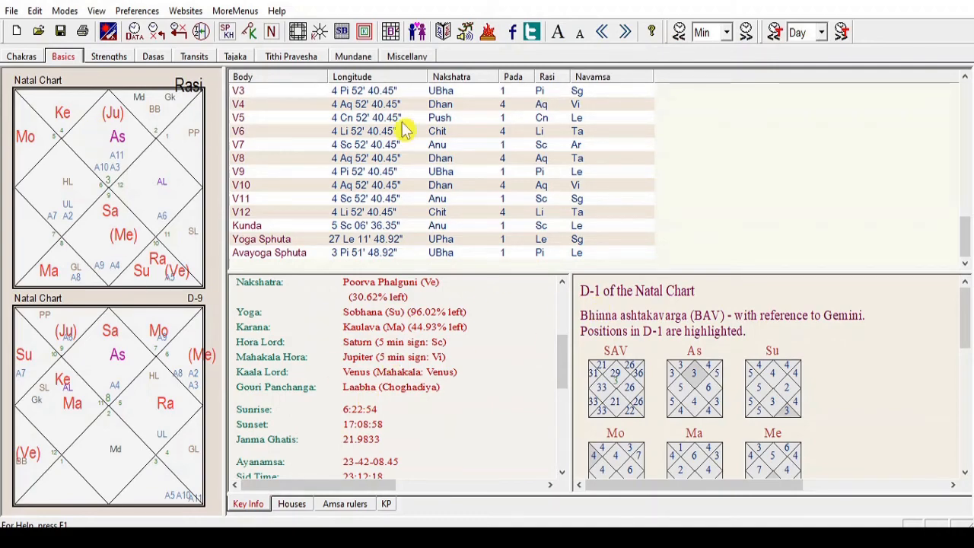
# Bring up the dialog for saving the chart as a chart data file and dismiss it without saving
pyautogui.click(60, 32)
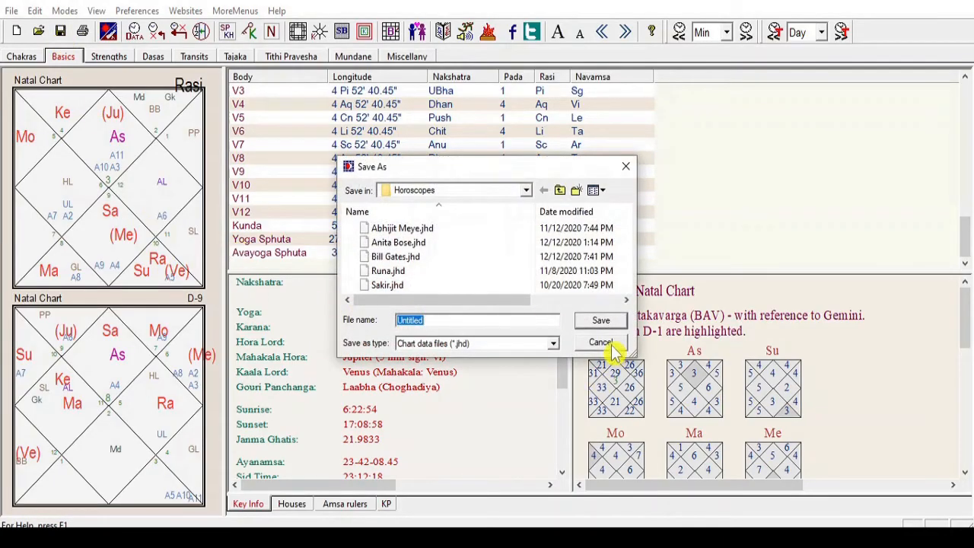
pyautogui.click(612, 344)
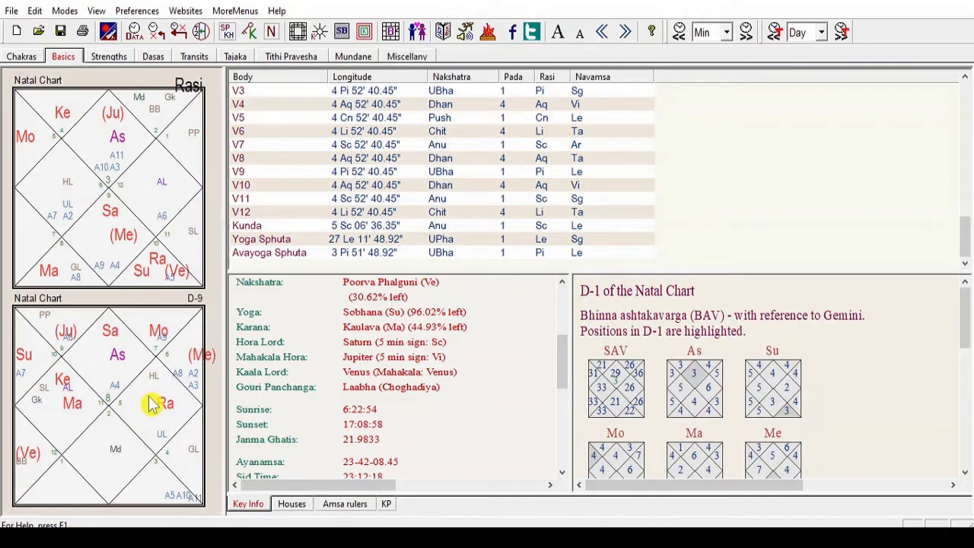
# Change the lower divisional chart from Navamsa to Saptamsa (D-7)
pyautogui.rightClick(113, 430)
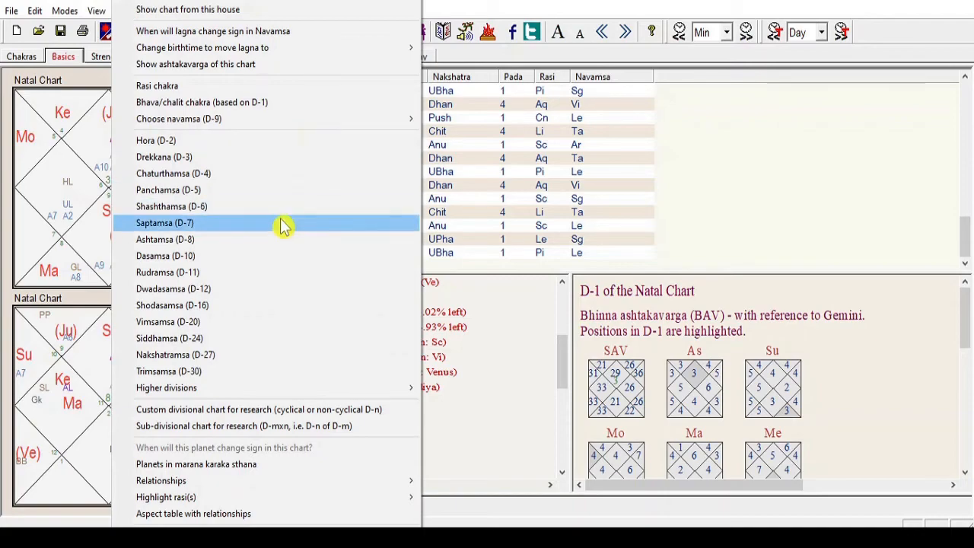
pyautogui.click(210, 227)
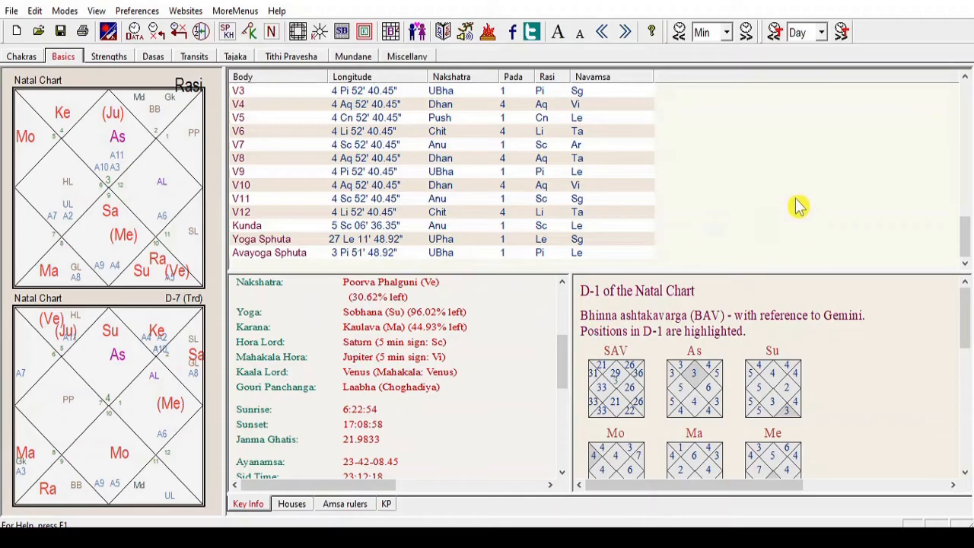
# View the Nava Taras (from Moon) table in place of the planetary positions, and switch back to Longitudes & Basic Info
pyautogui.rightClick(819, 153)
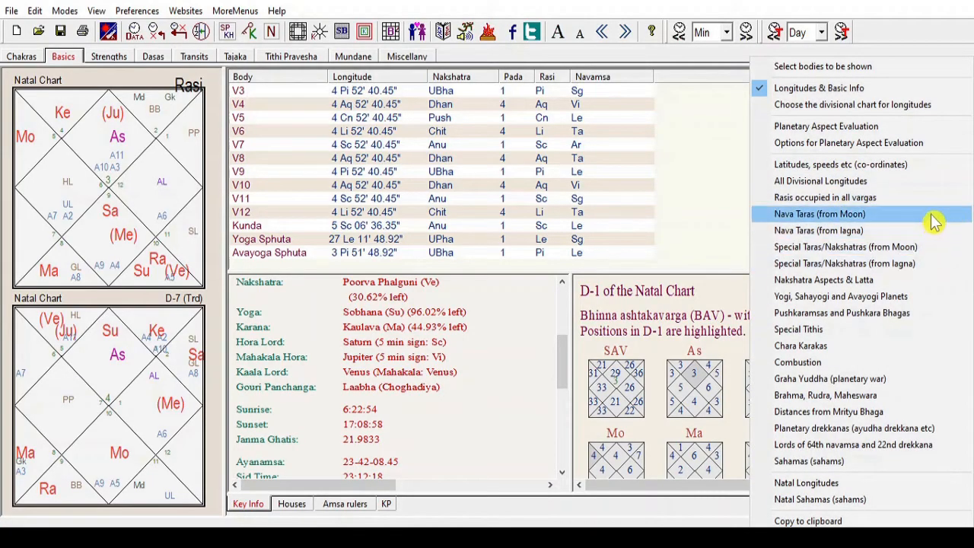
pyautogui.click(893, 220)
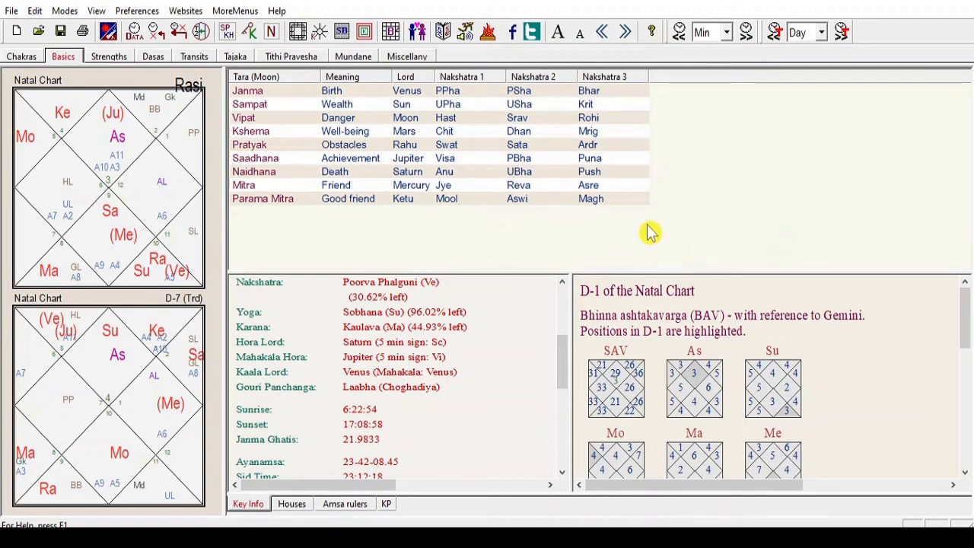
pyautogui.rightClick(778, 169)
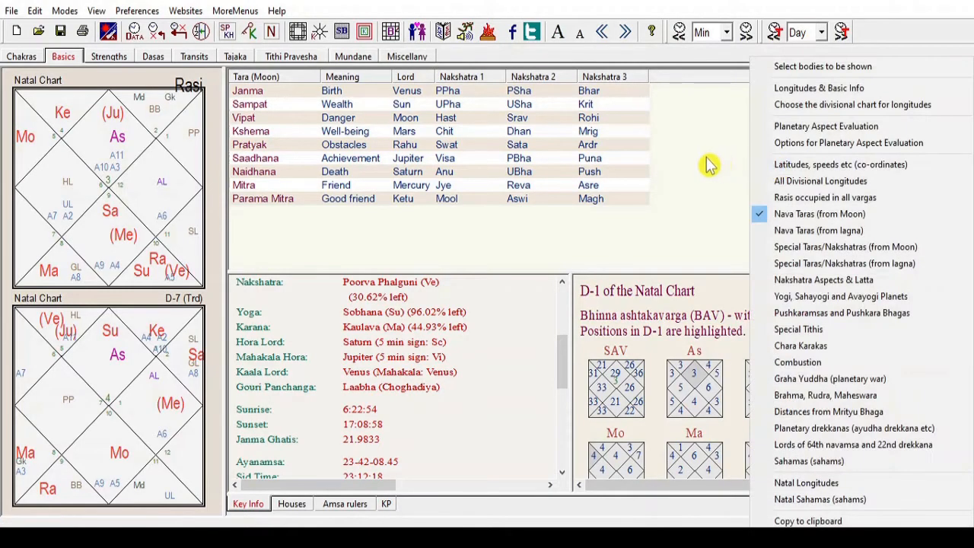
pyautogui.click(898, 90)
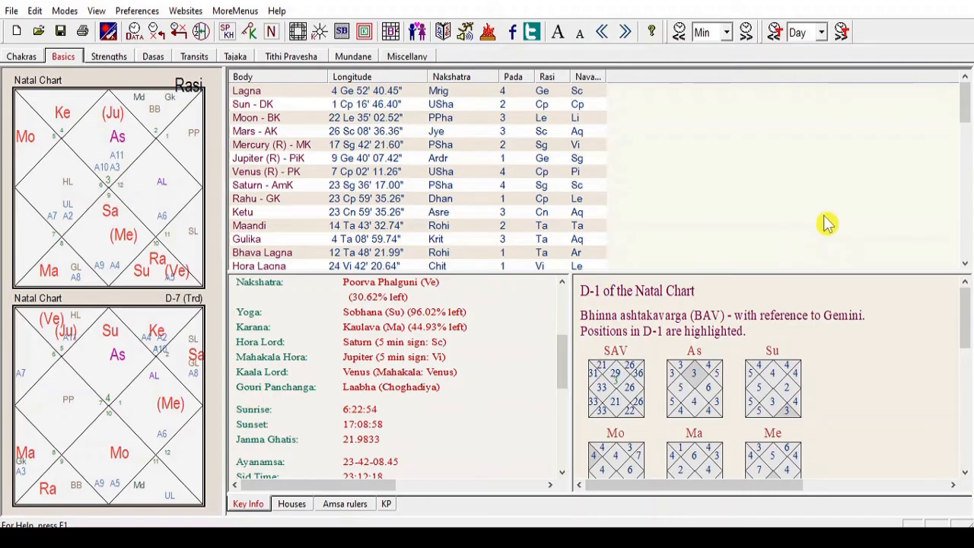
# Show the planetary strengths as bar graphs and look over the Vimsopaka Bala, Shadbala and other charts
pyautogui.click(111, 58)
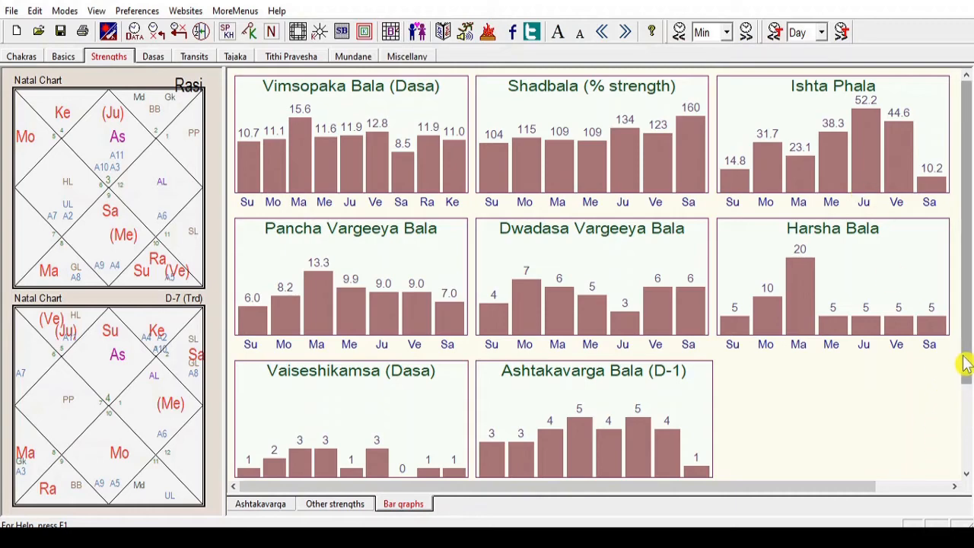
pyautogui.scroll(-1, 964, 335)
pyautogui.scroll(1, 963, 320)
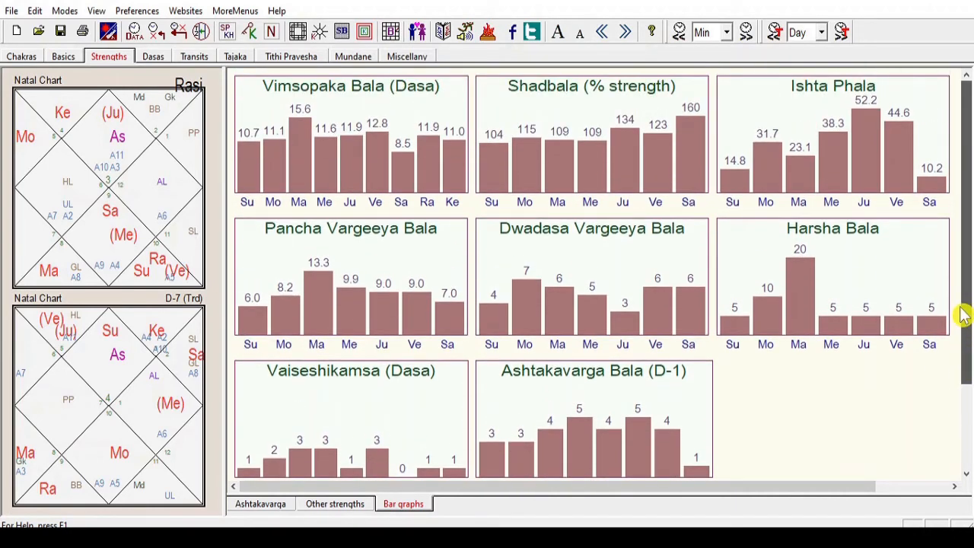
# Show the other strengths tables and examine the listed yogas, including Vosi, Paasa, Kaahala and Rajayoga
pyautogui.click(335, 504)
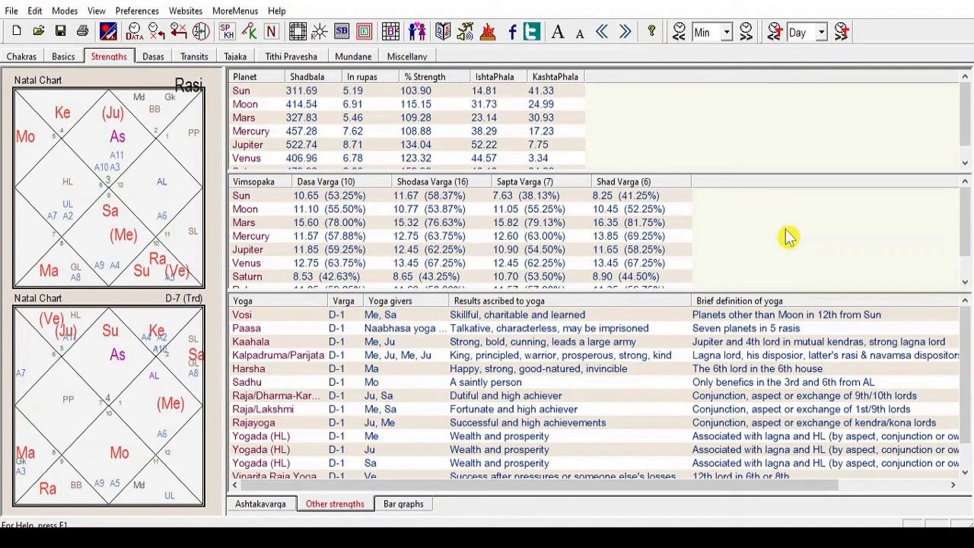
pyautogui.moveTo(966, 350); pyautogui.dragTo(966, 321)
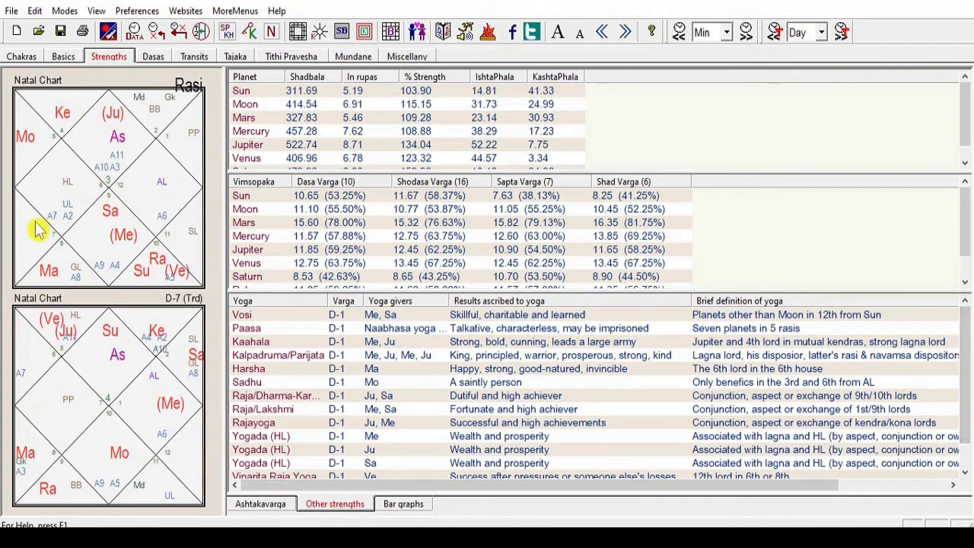
pyautogui.click(317, 317)
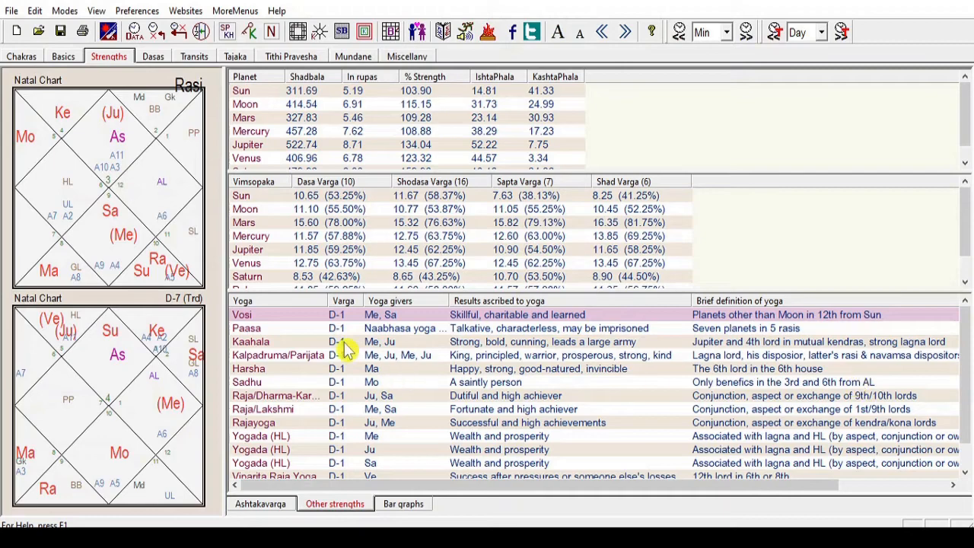
pyautogui.click(275, 330)
pyautogui.click(298, 343)
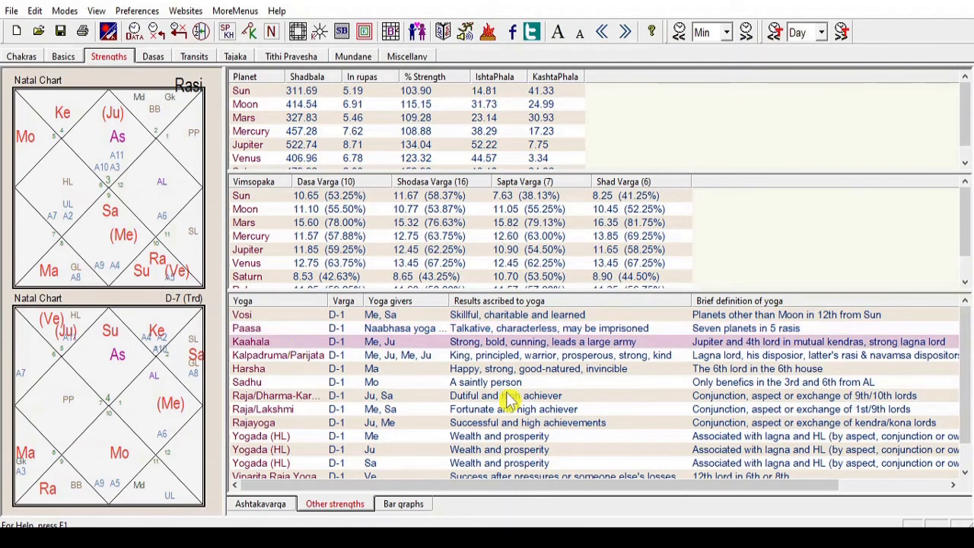
pyautogui.scroll(-1, 512, 403)
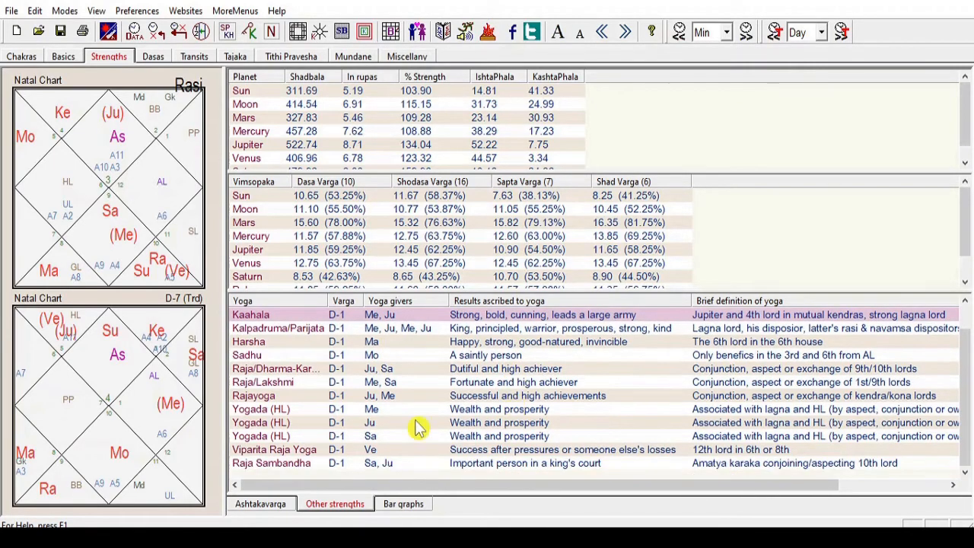
pyautogui.click(386, 396)
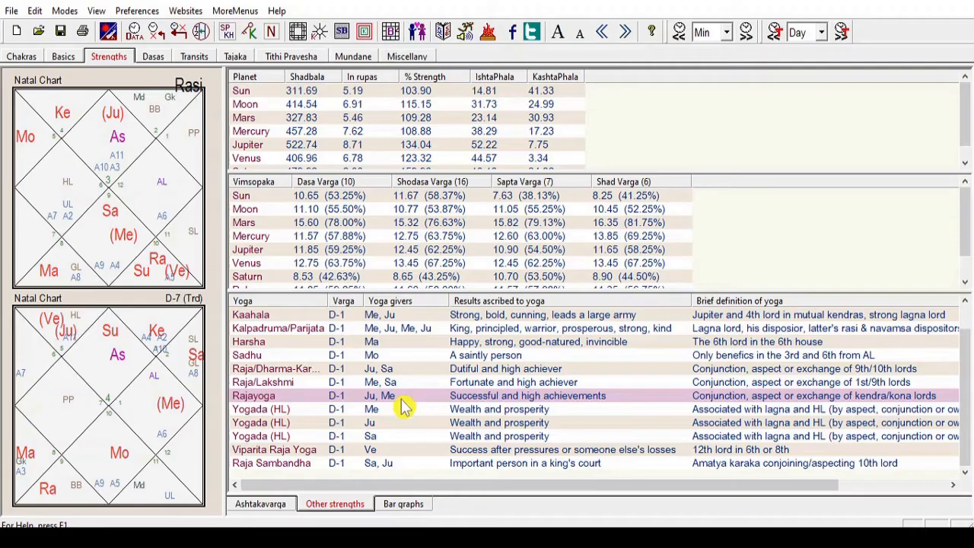
# View the Ashtakavarga charts for D-1 and bring up the Vimsottari Dasa periods
pyautogui.click(279, 514)
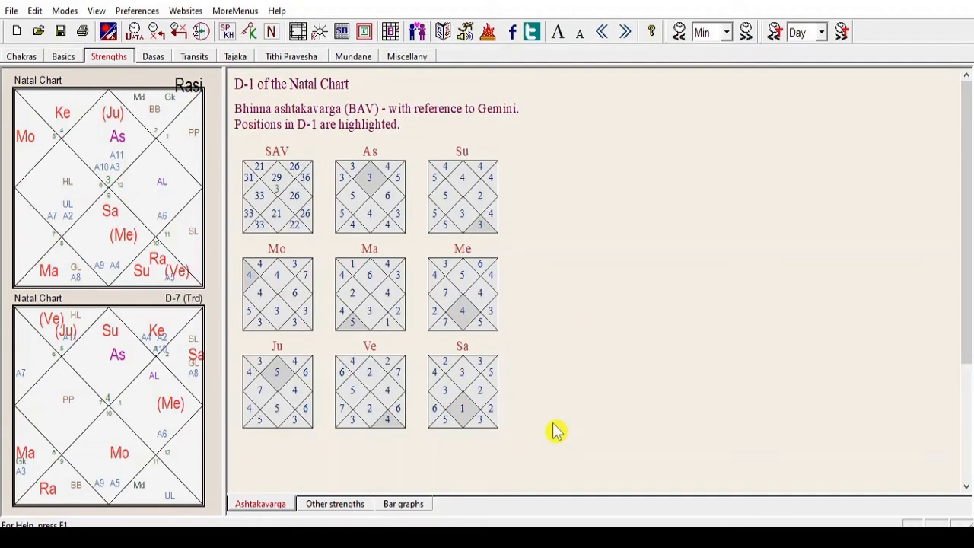
pyautogui.click(152, 57)
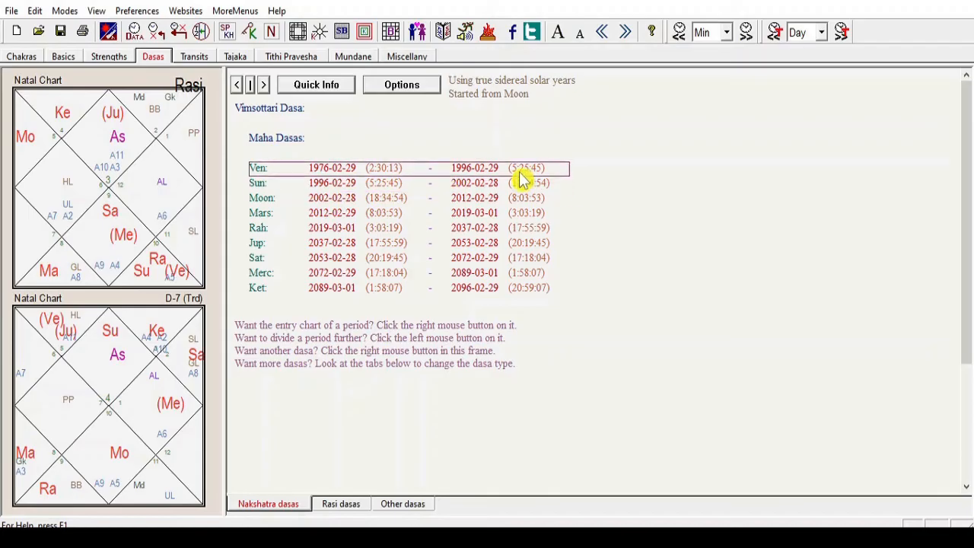
# Expand the Vimsottari Dasa through the Mars mahadasa and Saturn antardasa down to the sub-periods of the Venus pratyantardasa
pyautogui.click(271, 221)
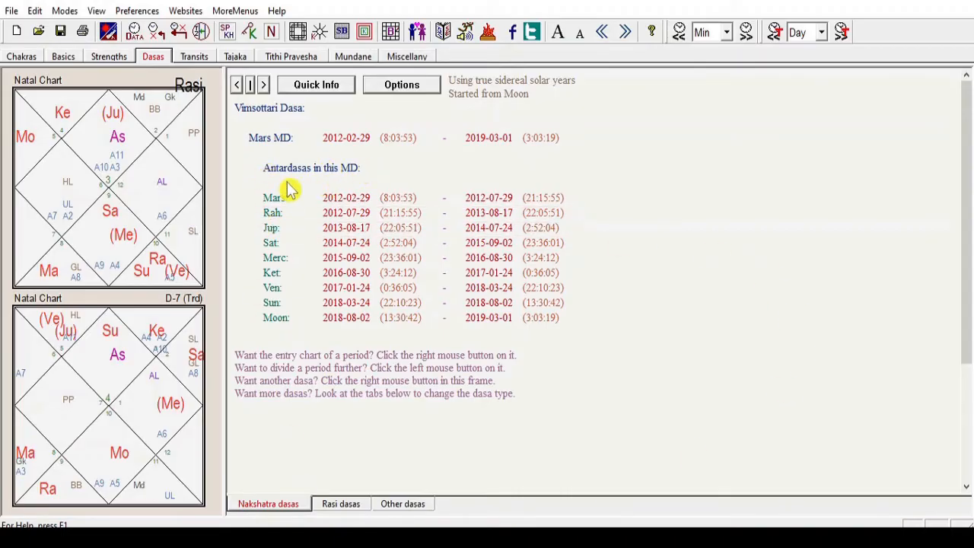
pyautogui.click(352, 255)
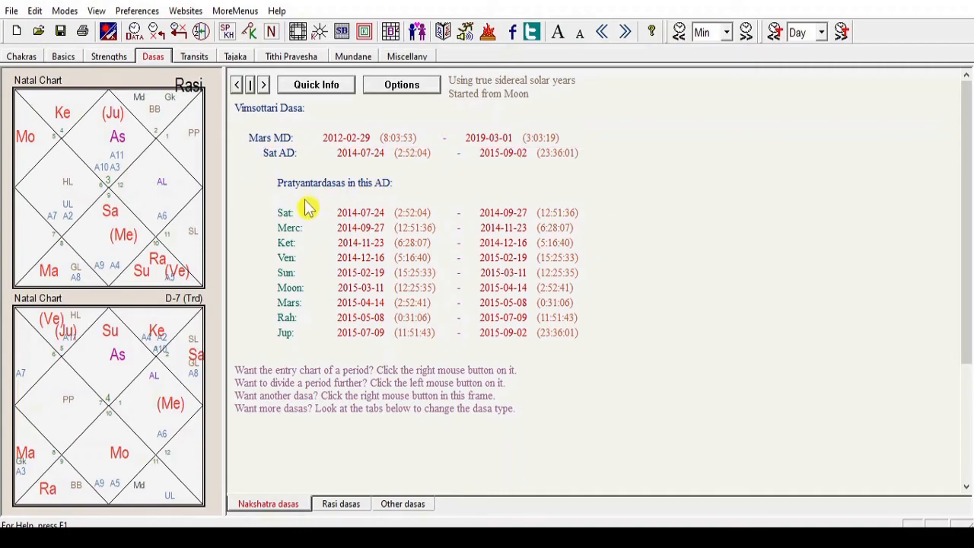
pyautogui.click(368, 267)
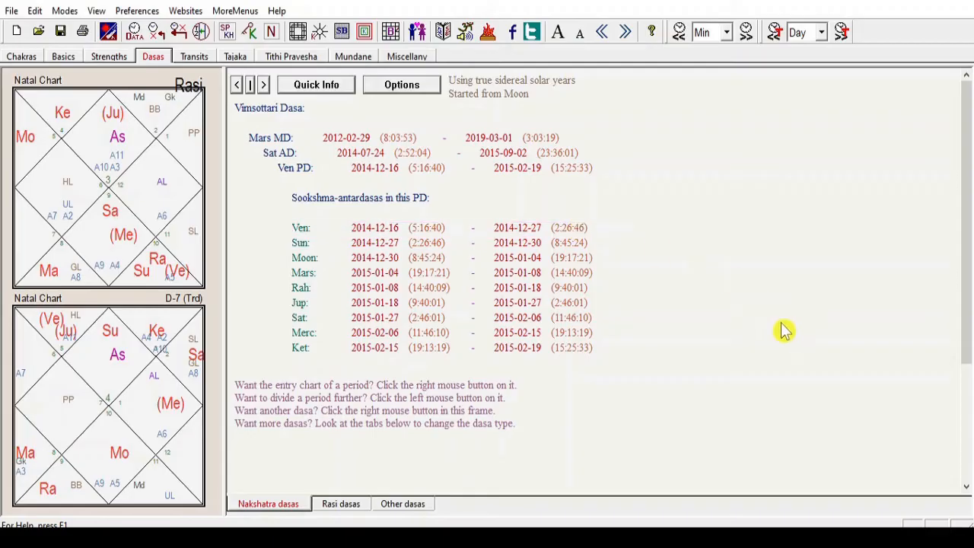
# Calculate the planetary transits for May 15, 2025, examine the transit chart and results, and return to the natal chart
pyautogui.click(195, 58)
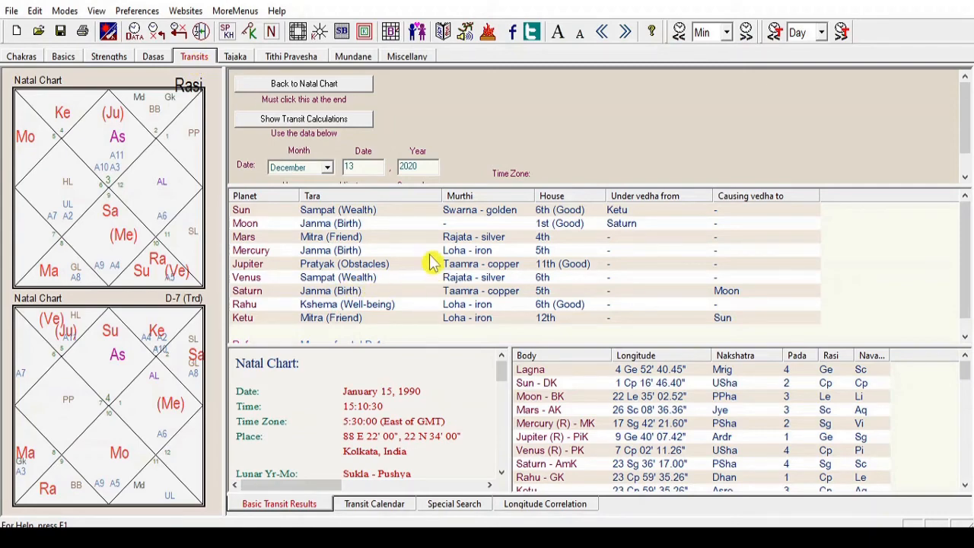
pyautogui.click(326, 169)
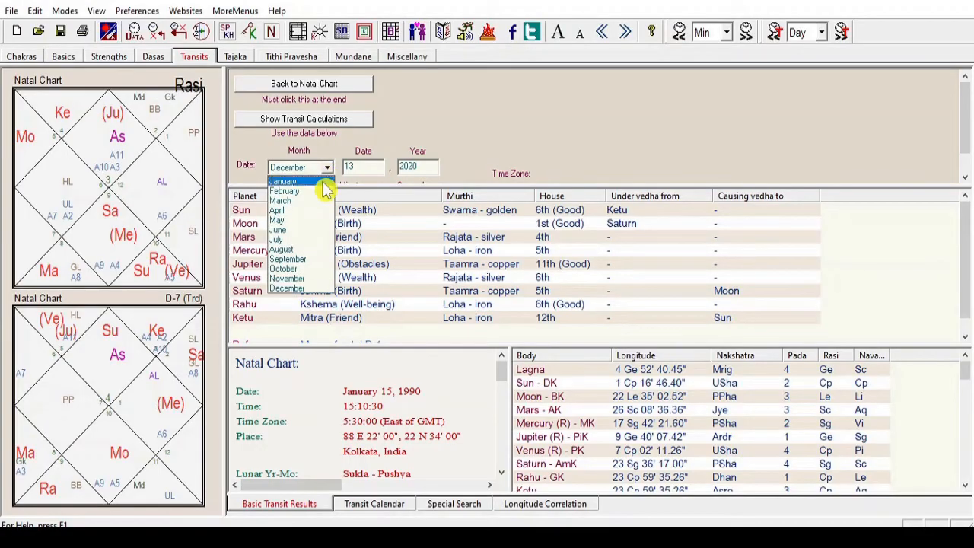
pyautogui.click(323, 223)
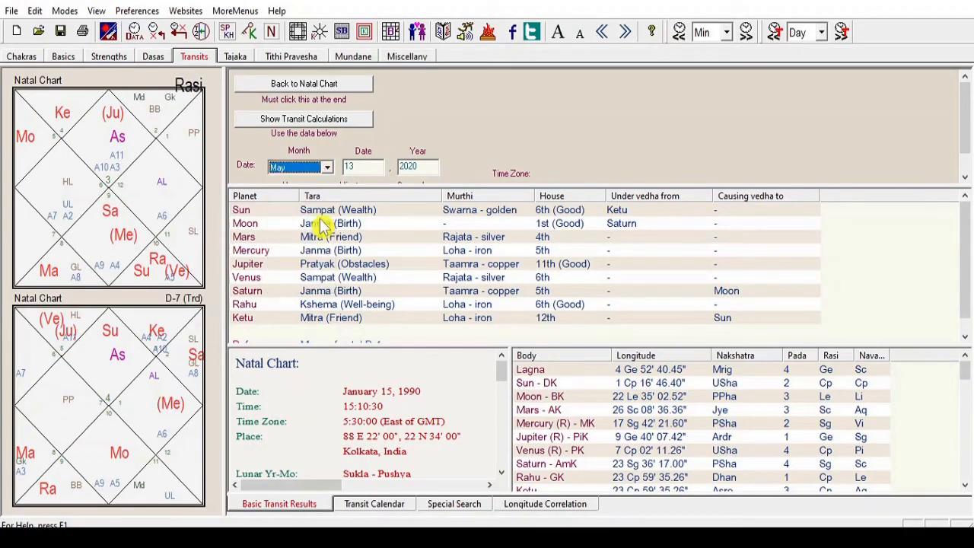
pyautogui.doubleClick(357, 166)
pyautogui.write('15')
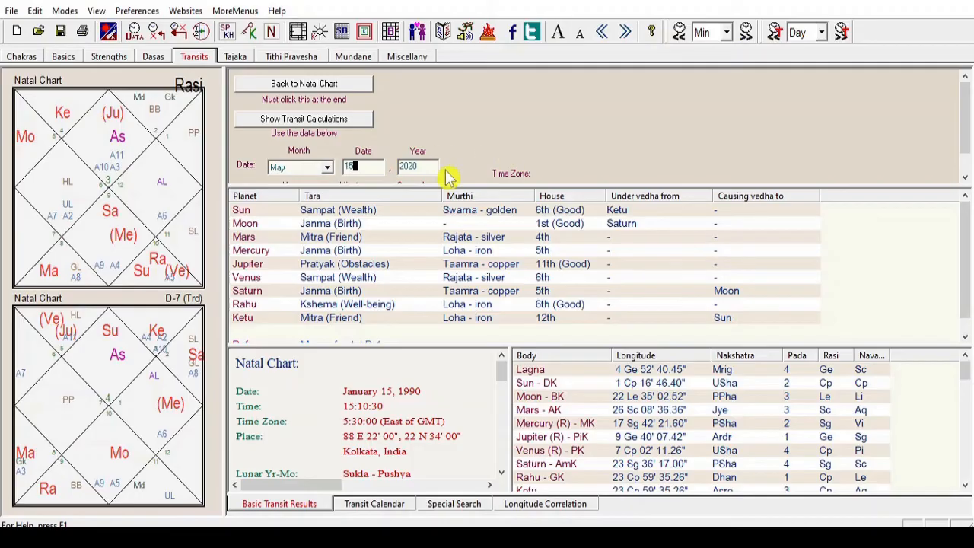
pyautogui.doubleClick(424, 165)
pyautogui.press('BackSpace')
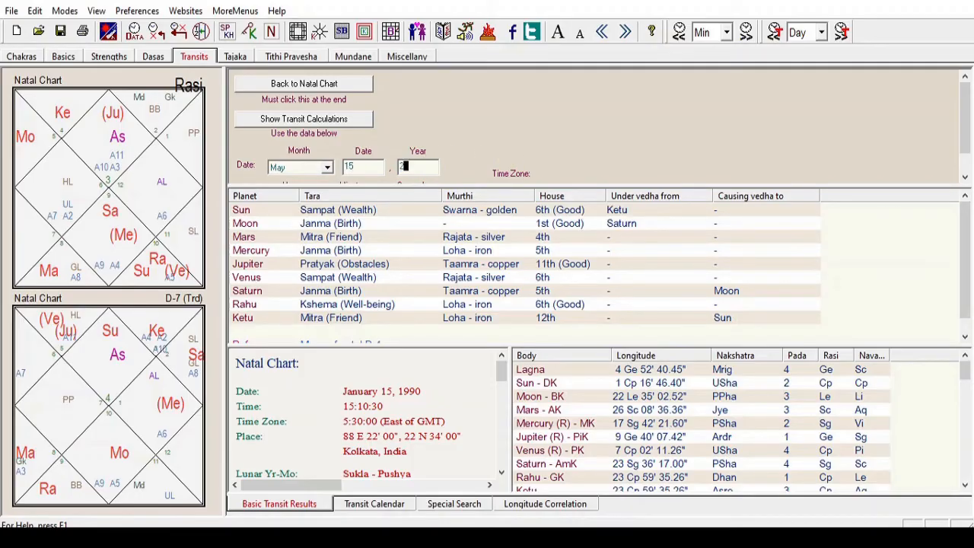
pyautogui.write('2025')
pyautogui.click(289, 122)
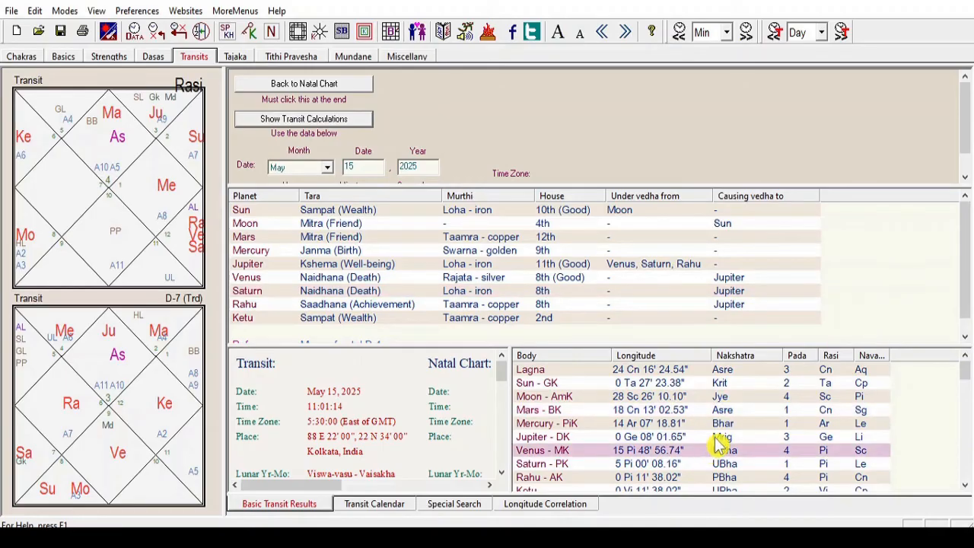
pyautogui.click(351, 89)
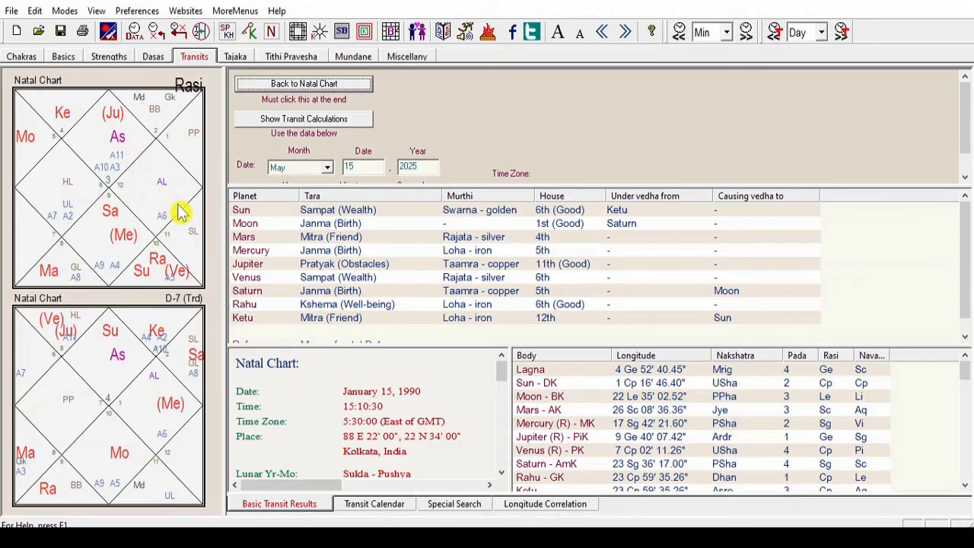
# View the Aspect Table with Relationships for D-1, check its full aspect value options without changing them, and close the table
pyautogui.click(96, 13)
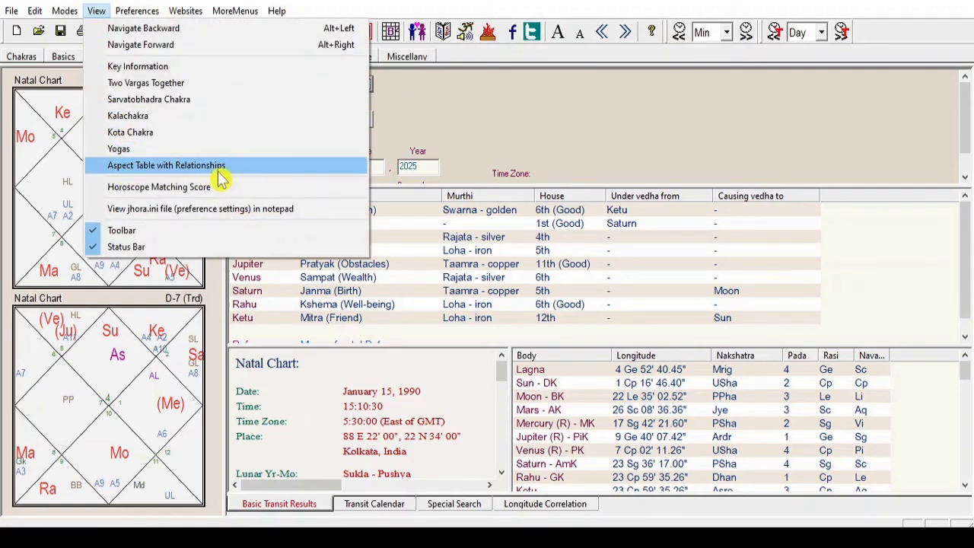
pyautogui.click(329, 173)
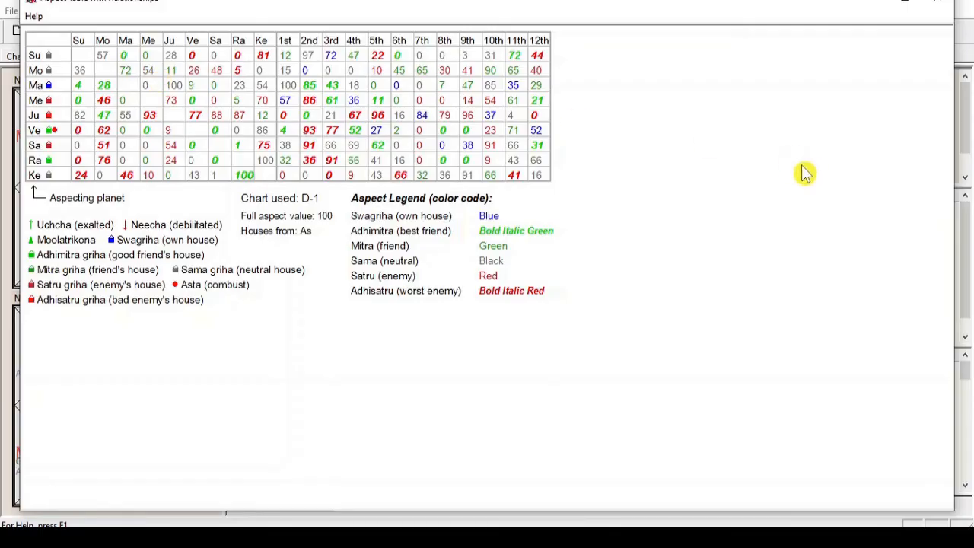
pyautogui.rightClick(623, 138)
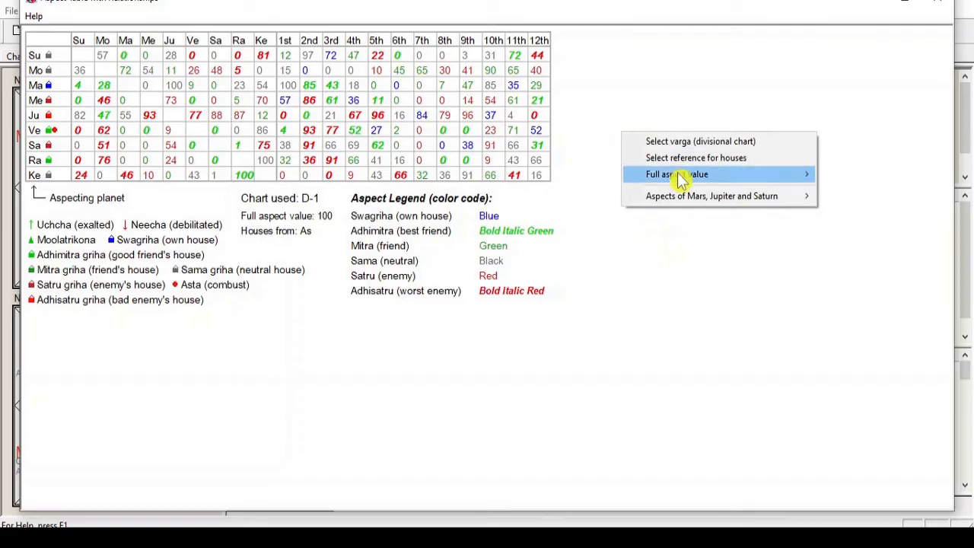
pyautogui.moveTo(682, 177)
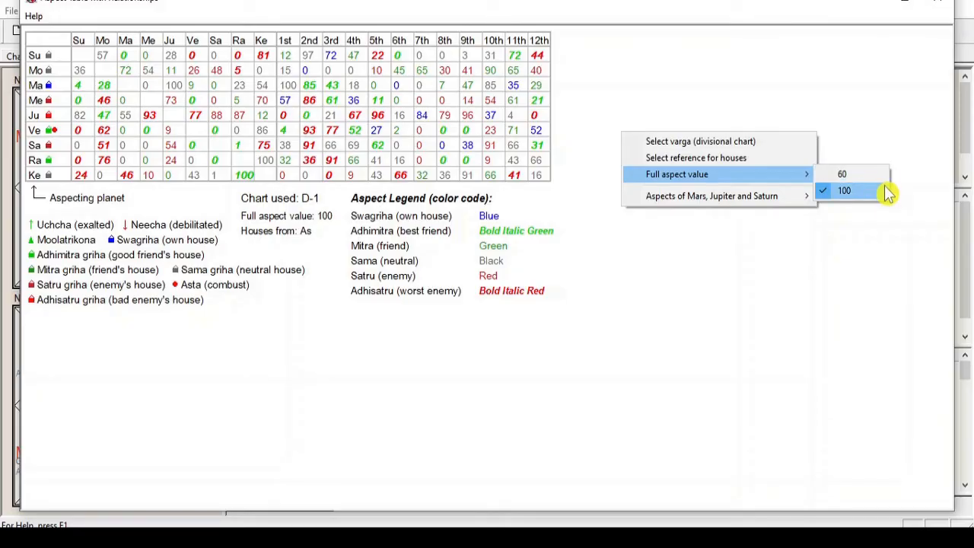
pyautogui.click(681, 392)
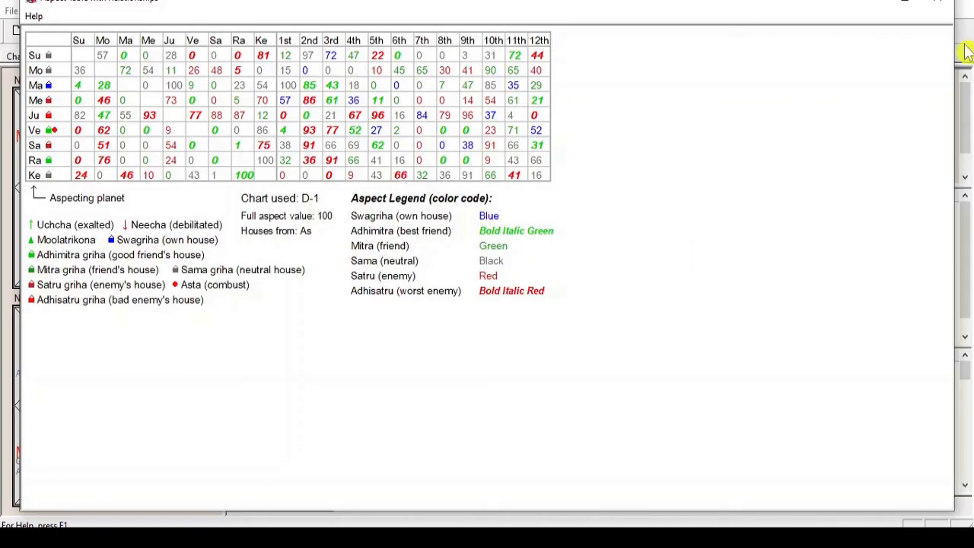
pyautogui.click(940, 4)
# Start closing Jagannatha Hora and move the save-changes prompt aside
pyautogui.click(940, 11)
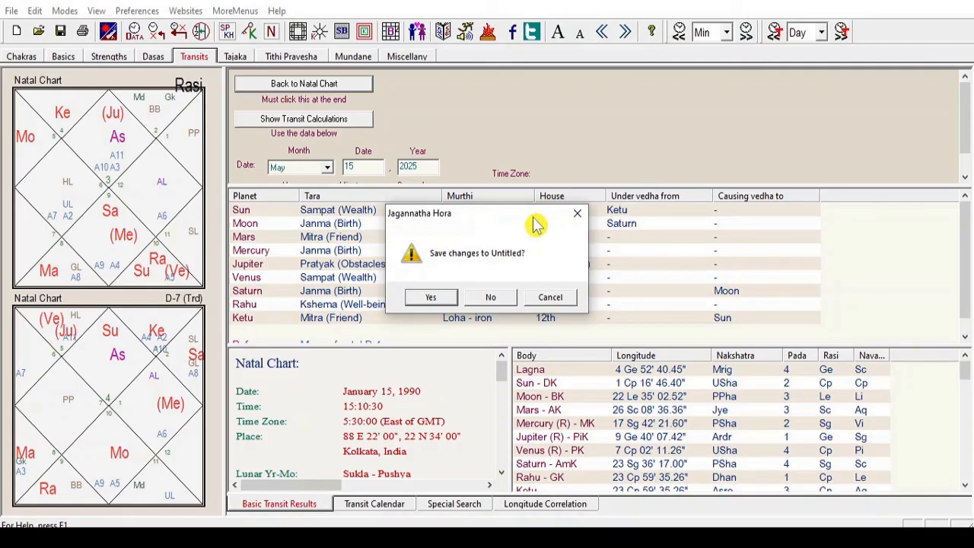
pyautogui.moveTo(533, 216); pyautogui.dragTo(631, 116)
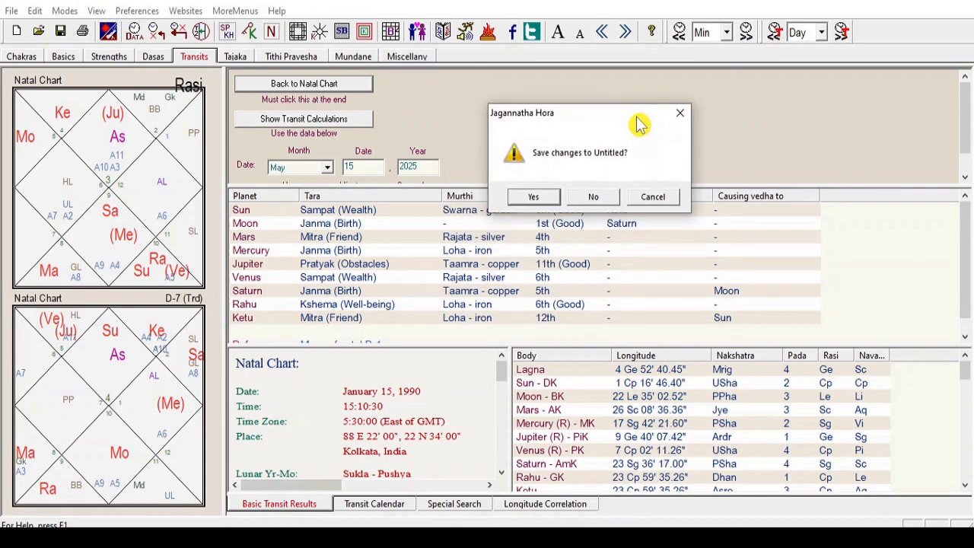